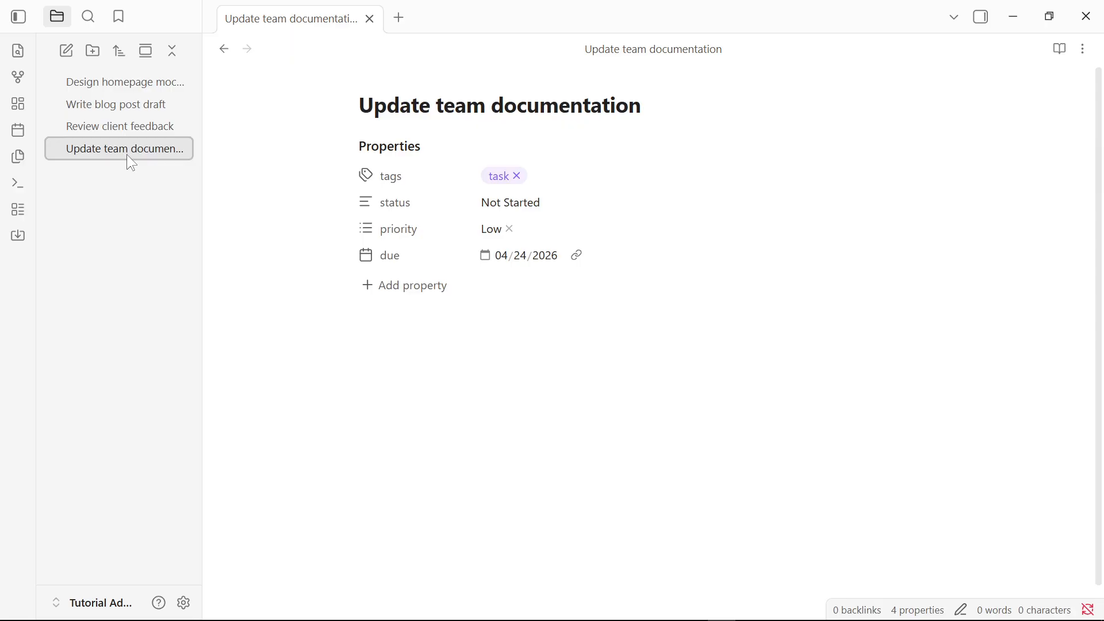
Step: Open the blog post, client feedback, team documentation and homepage mockup notes in turn to review their task properties
click(131, 85)
click(135, 103)
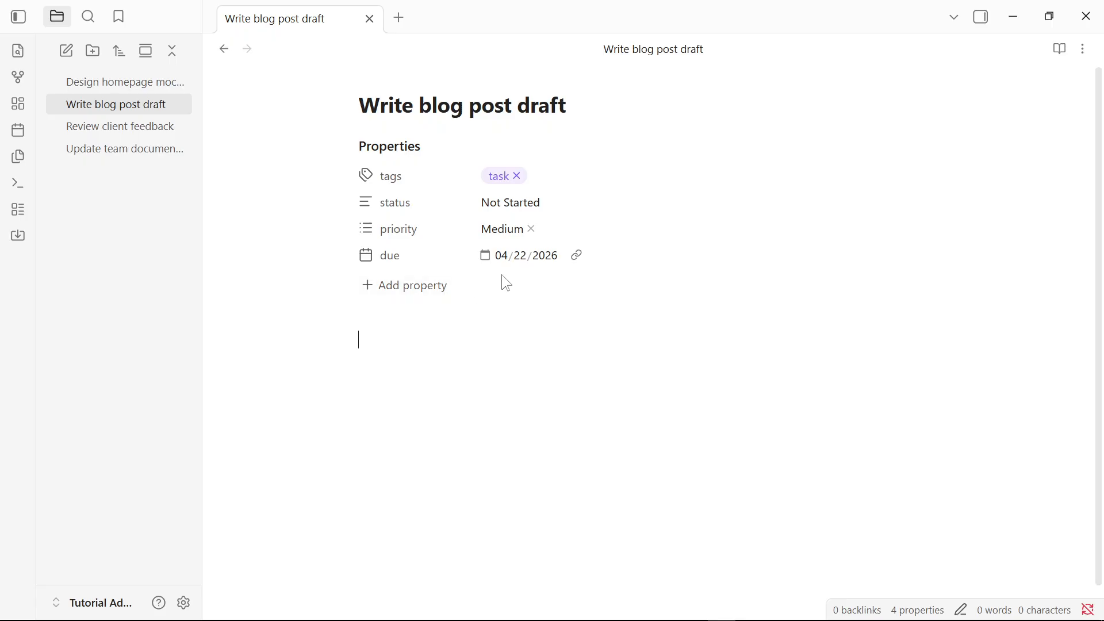
click(150, 127)
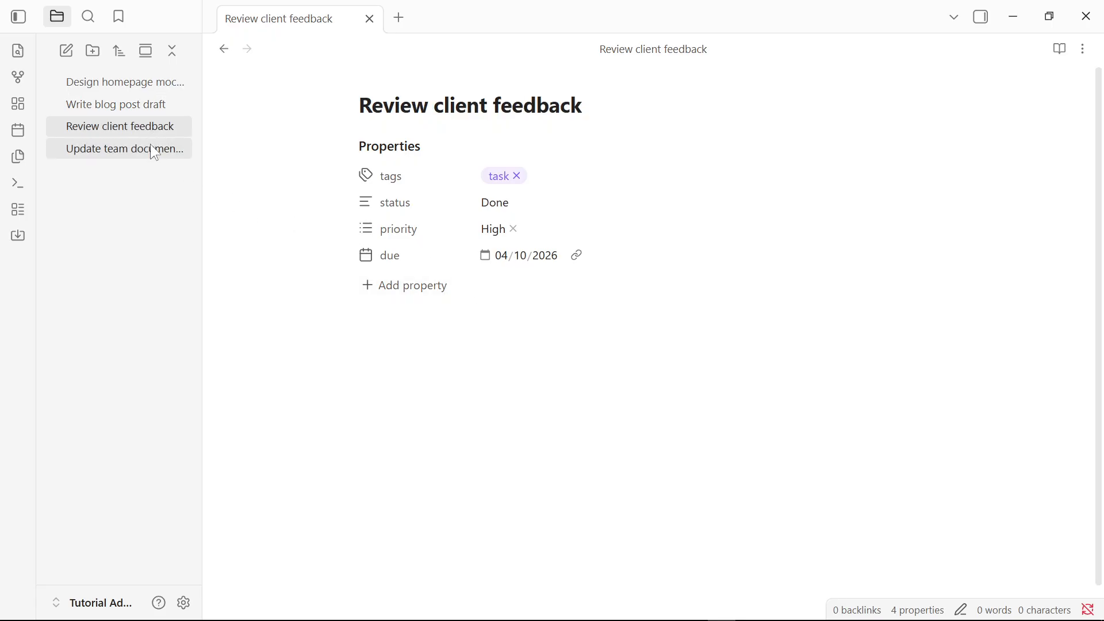
click(150, 145)
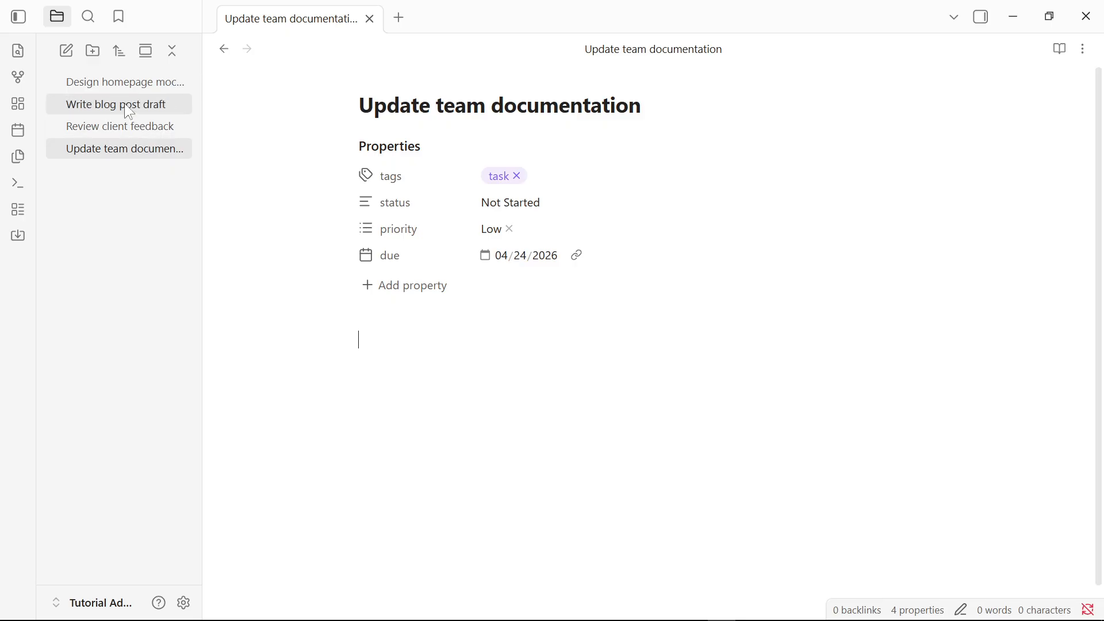
click(118, 87)
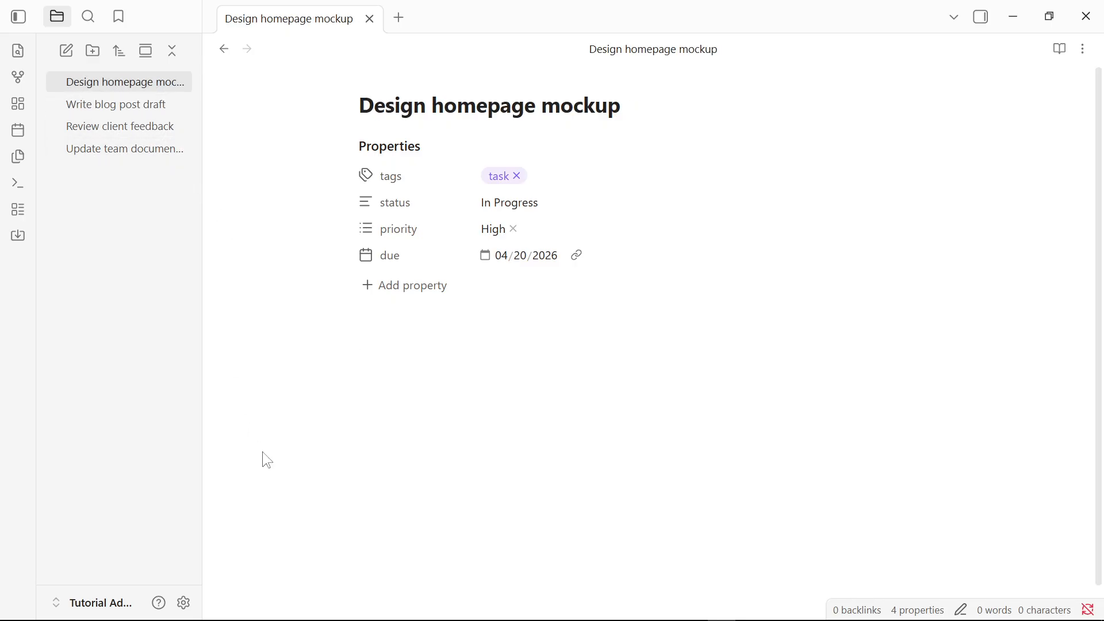
Step: Check in the core plugin settings that Bases is enabled, and close the settings
click(182, 602)
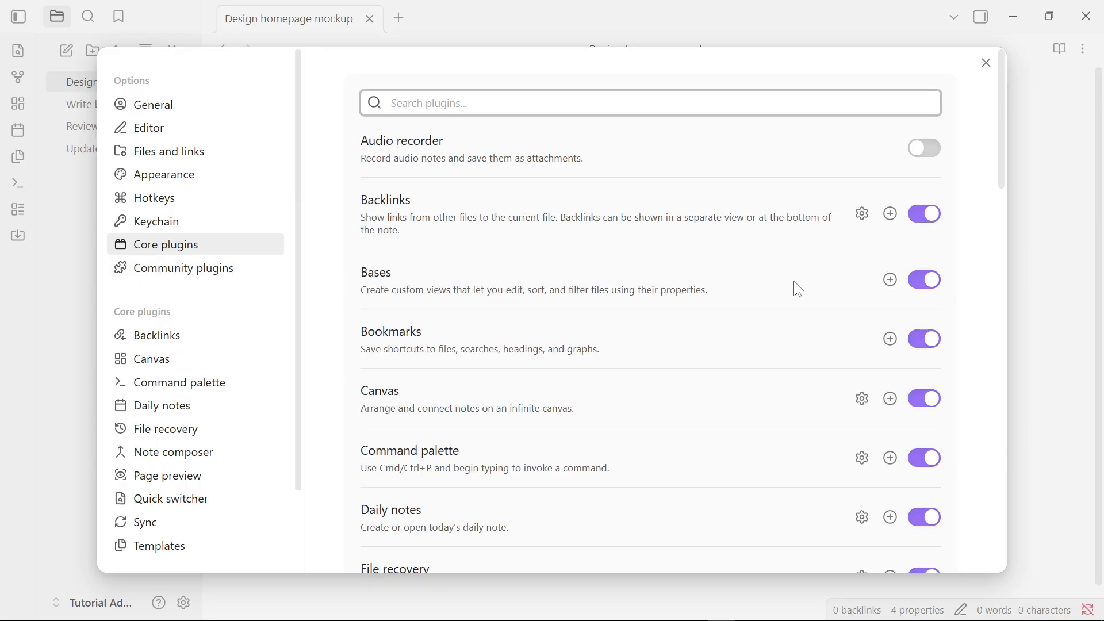
click(922, 282)
click(920, 282)
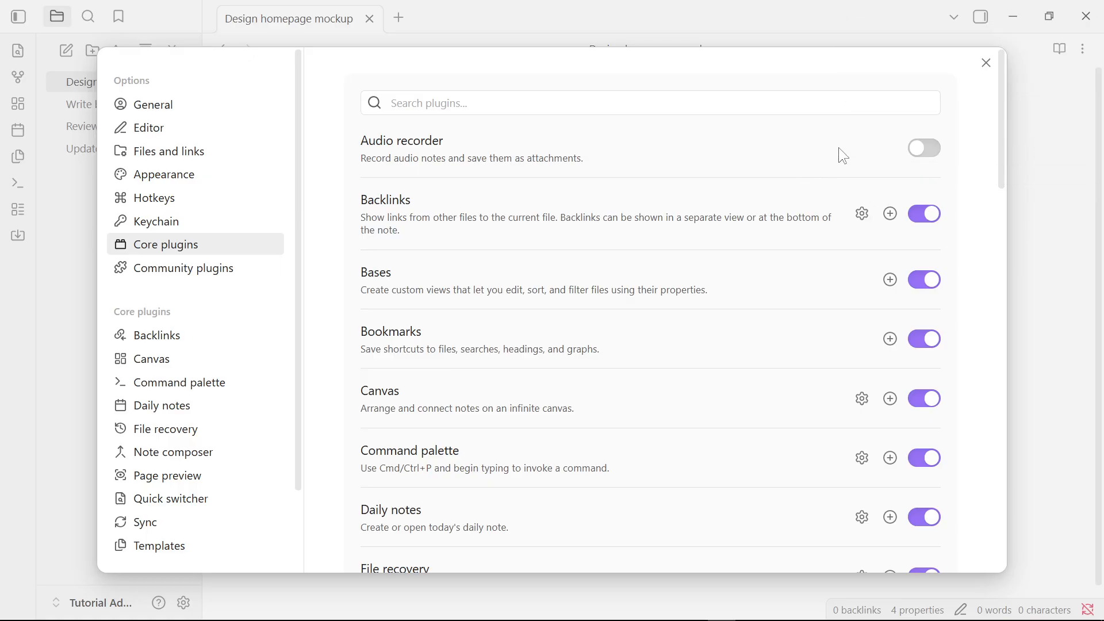
click(987, 64)
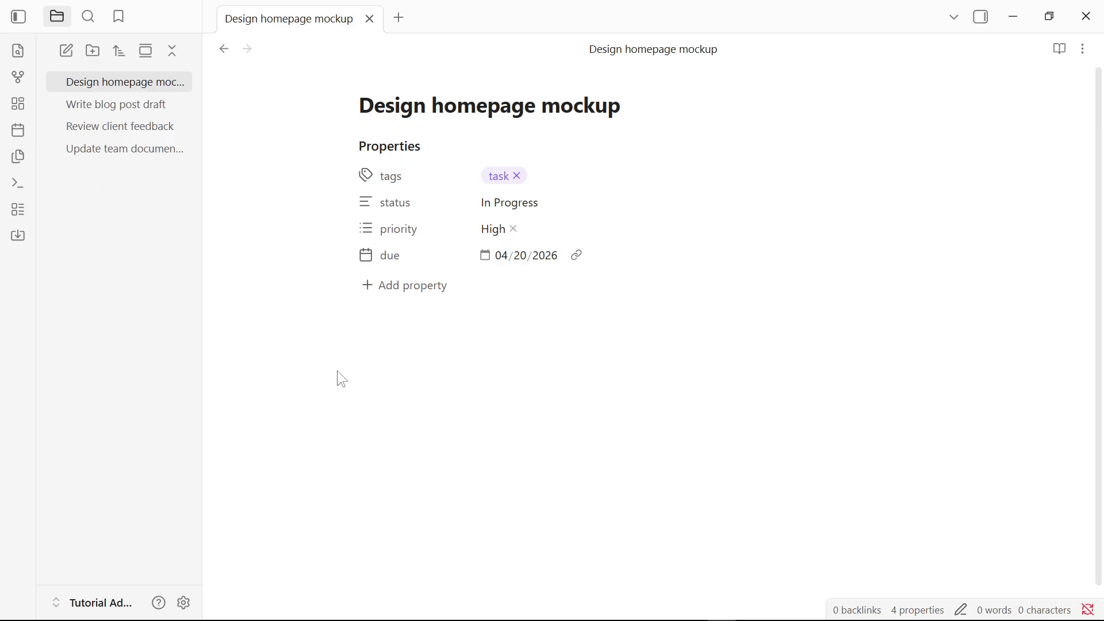
Step: Create a new base and name it Task Manager
key(ctrl+p)
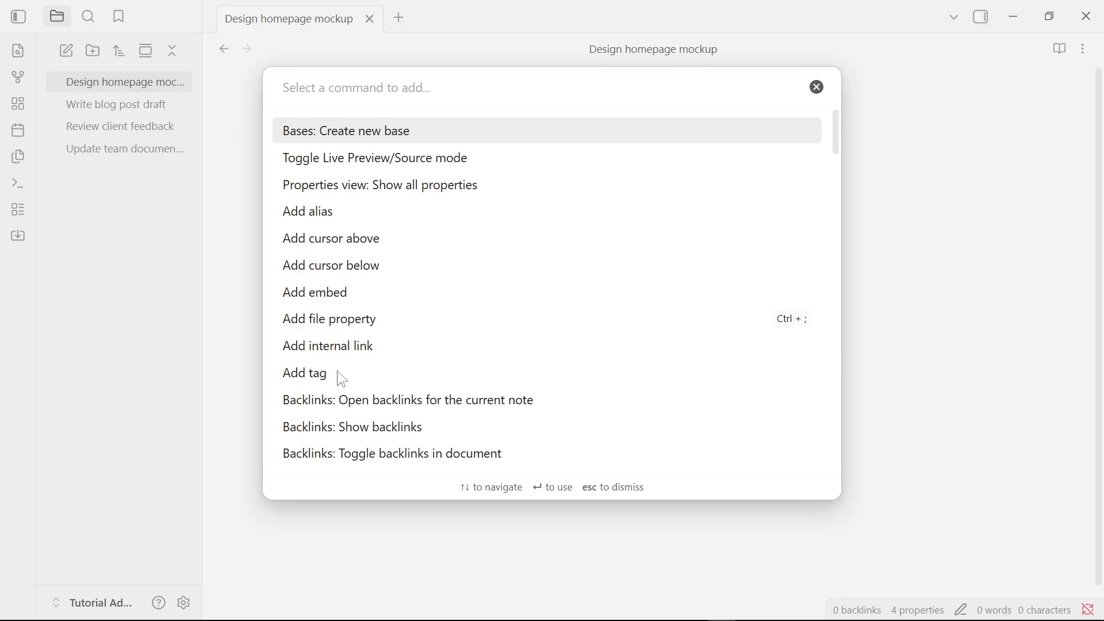
text(create)
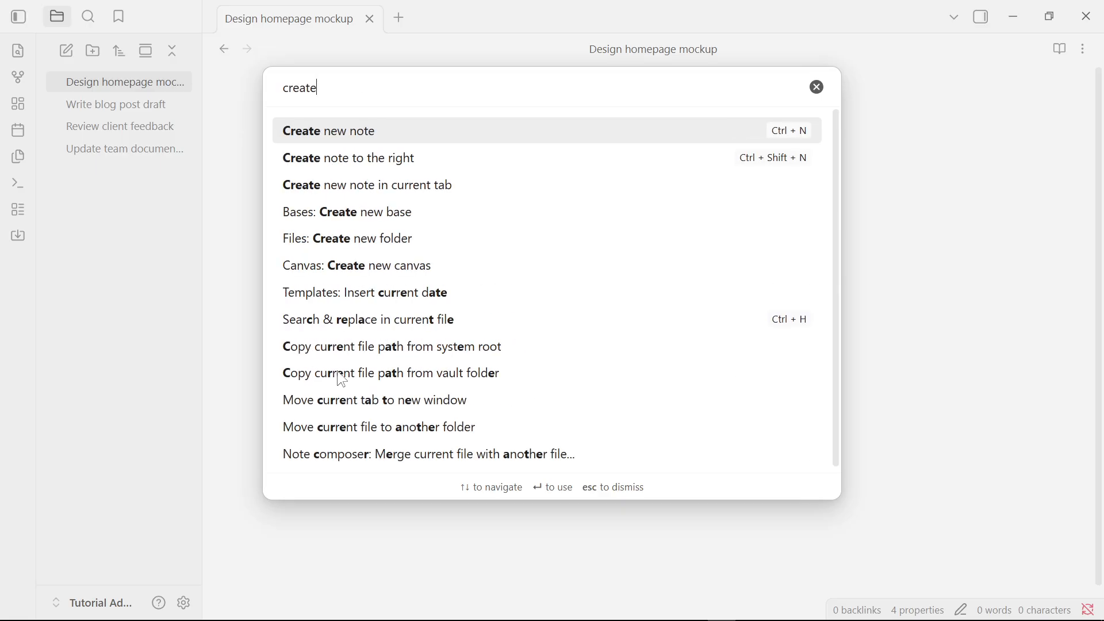
text( ne)
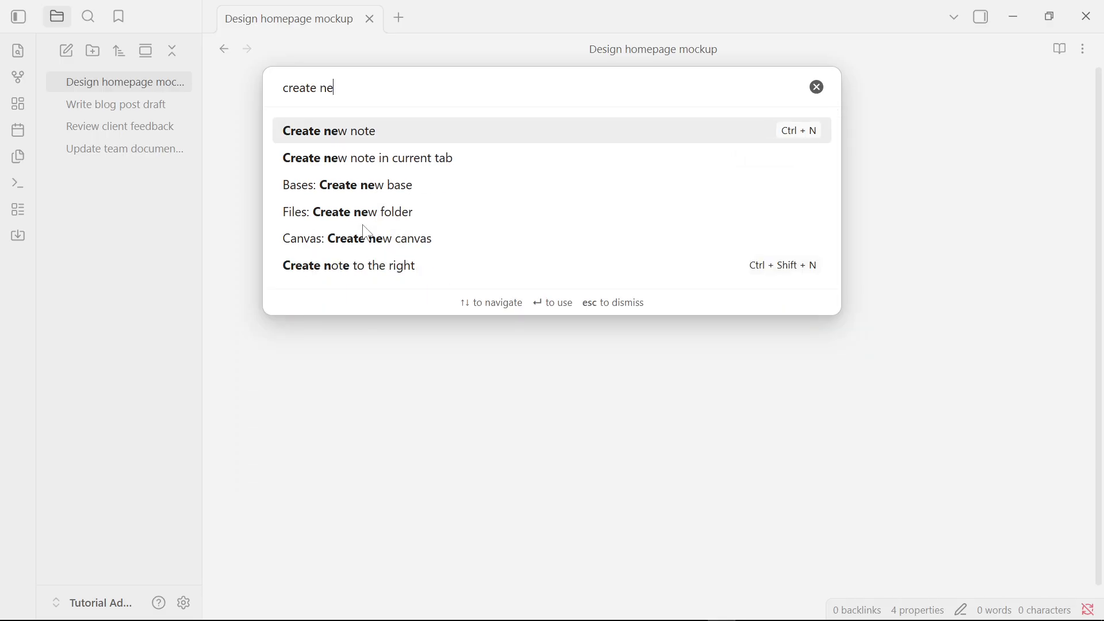
text(w ba)
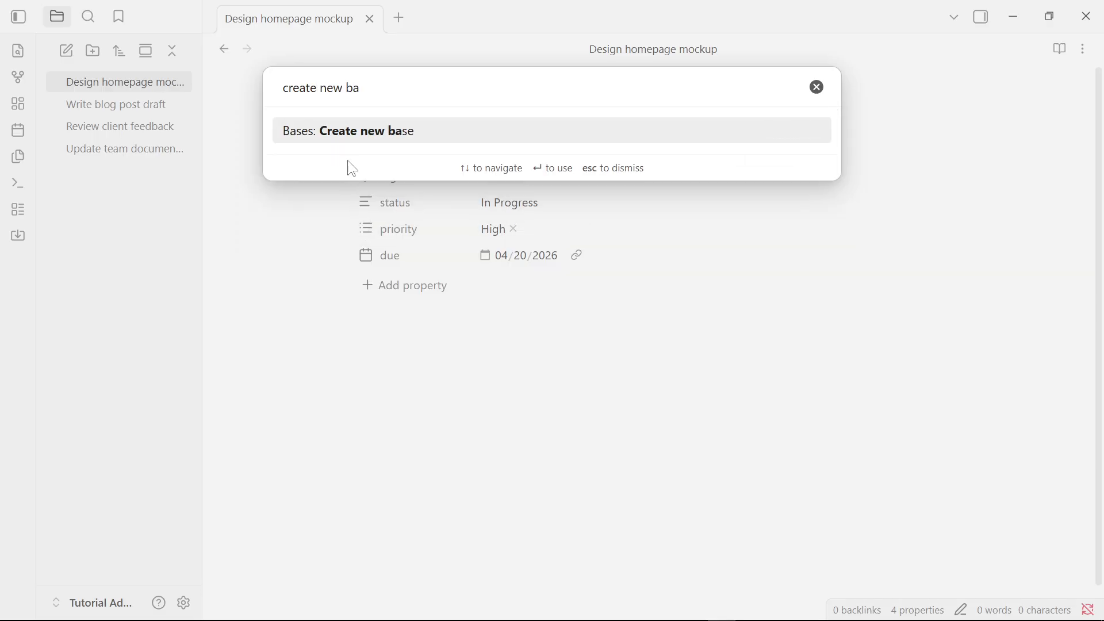
click(378, 134)
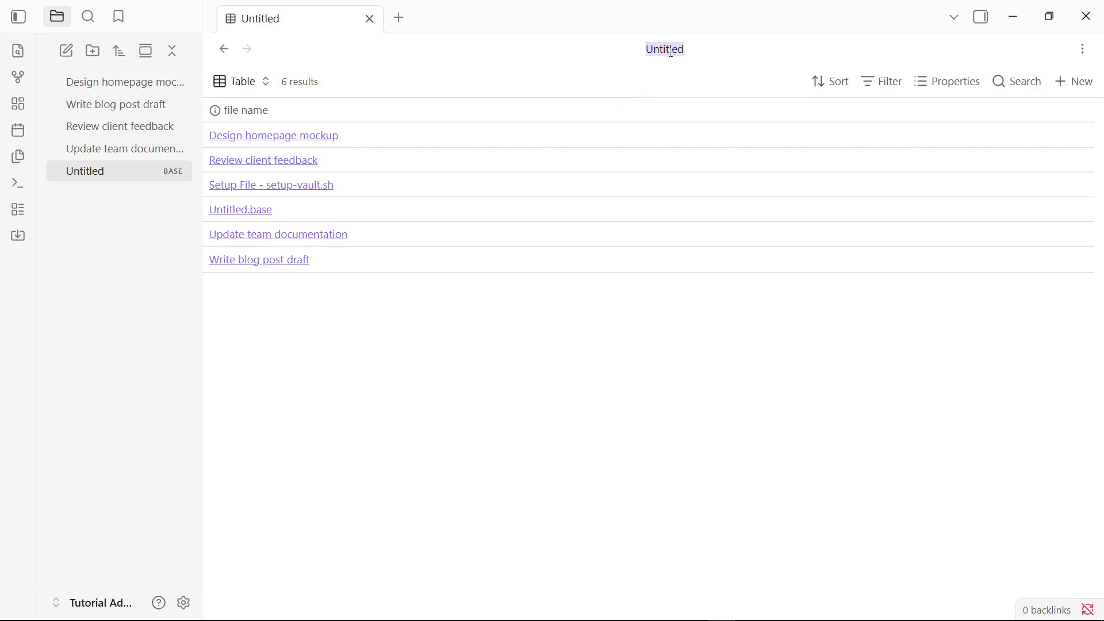
text(Task Manager)
key(Return)
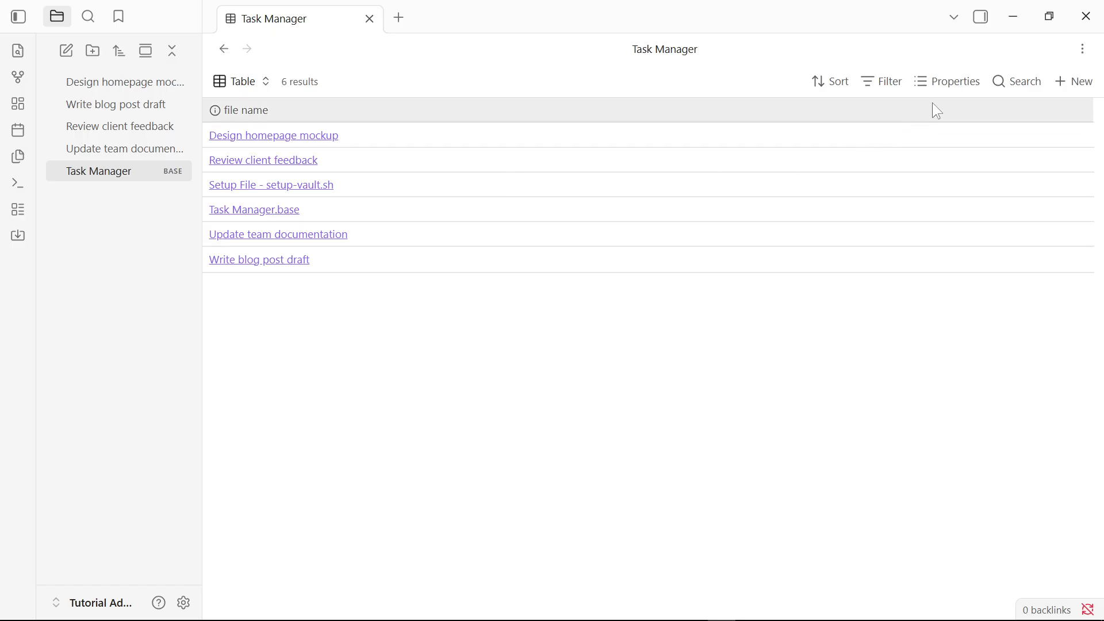
Step: Filter this view of the base to files whose file tags contain task
click(889, 97)
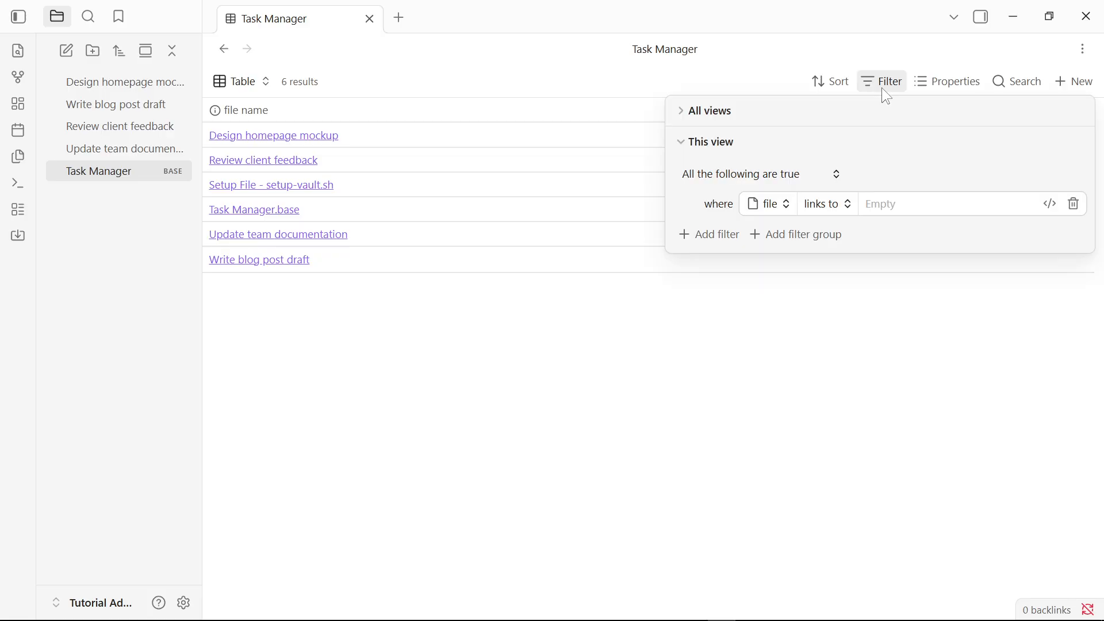
click(769, 206)
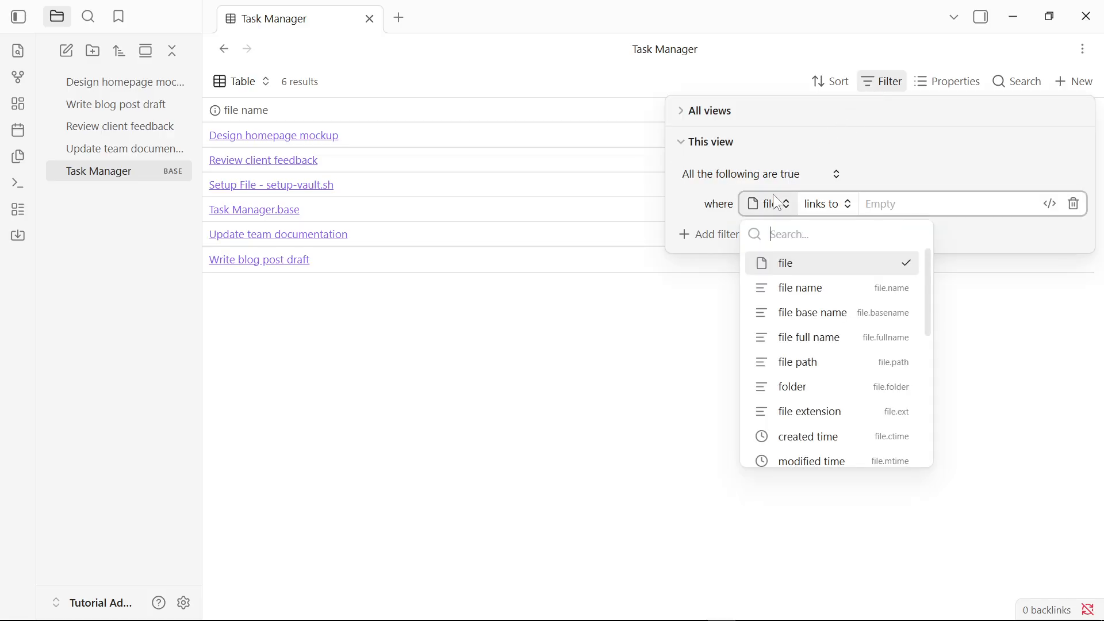
text(ta)
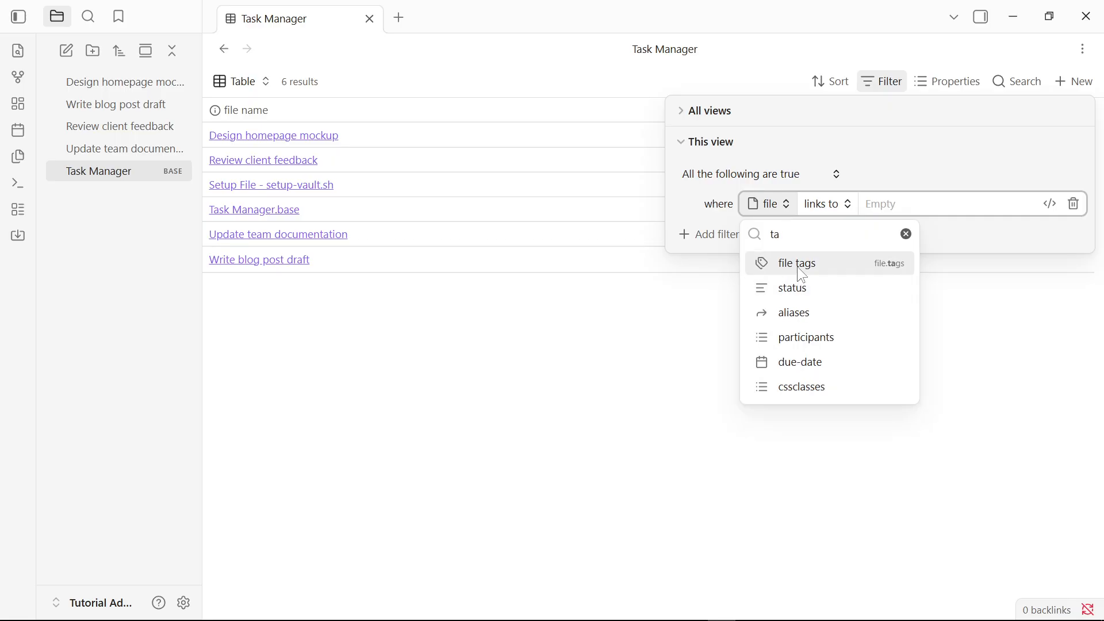
click(797, 266)
text(c)
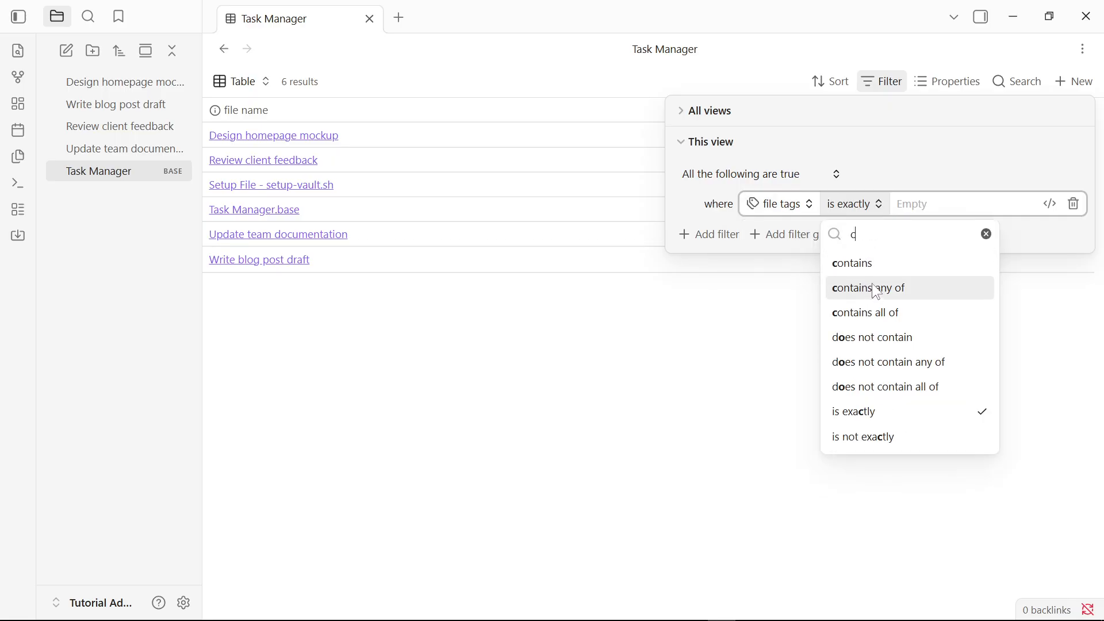
click(876, 269)
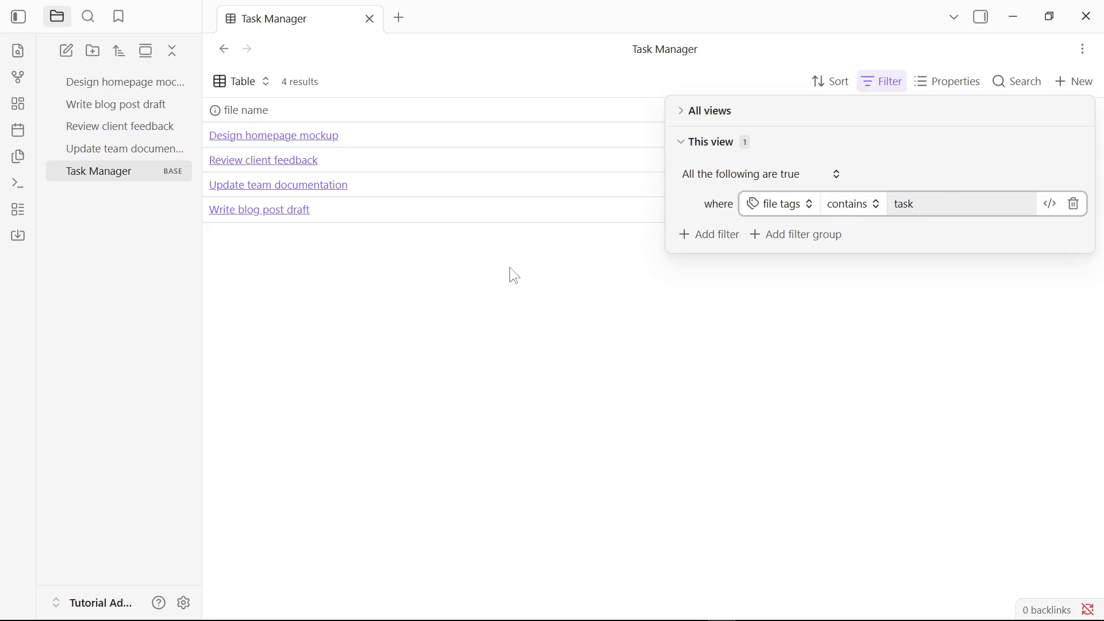
click(509, 266)
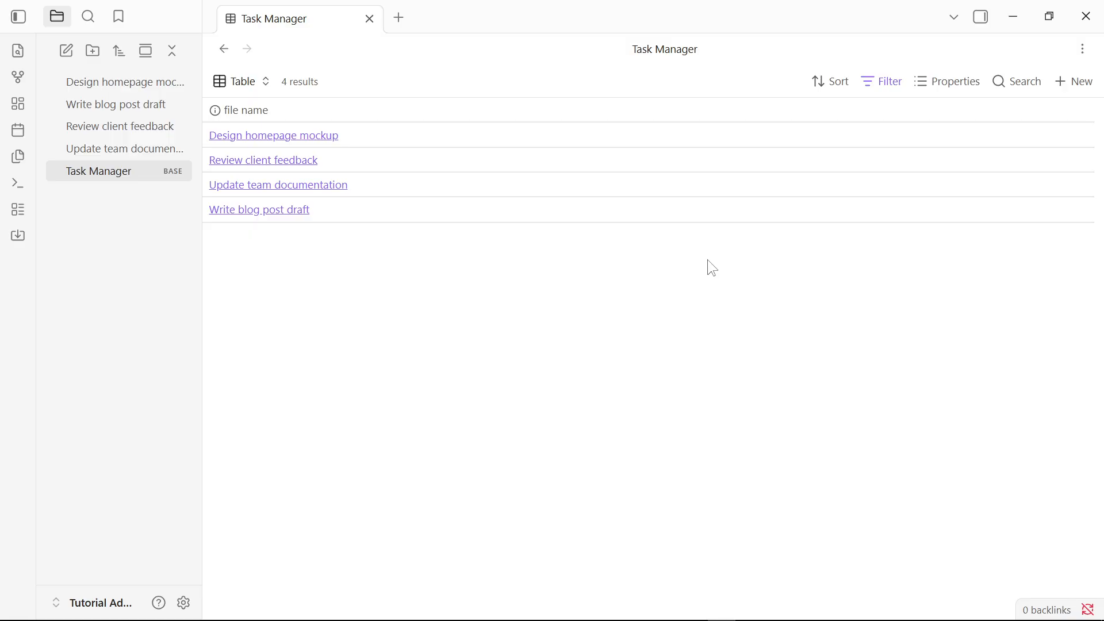
Step: Show the status, priority and due properties as columns in the table
click(943, 88)
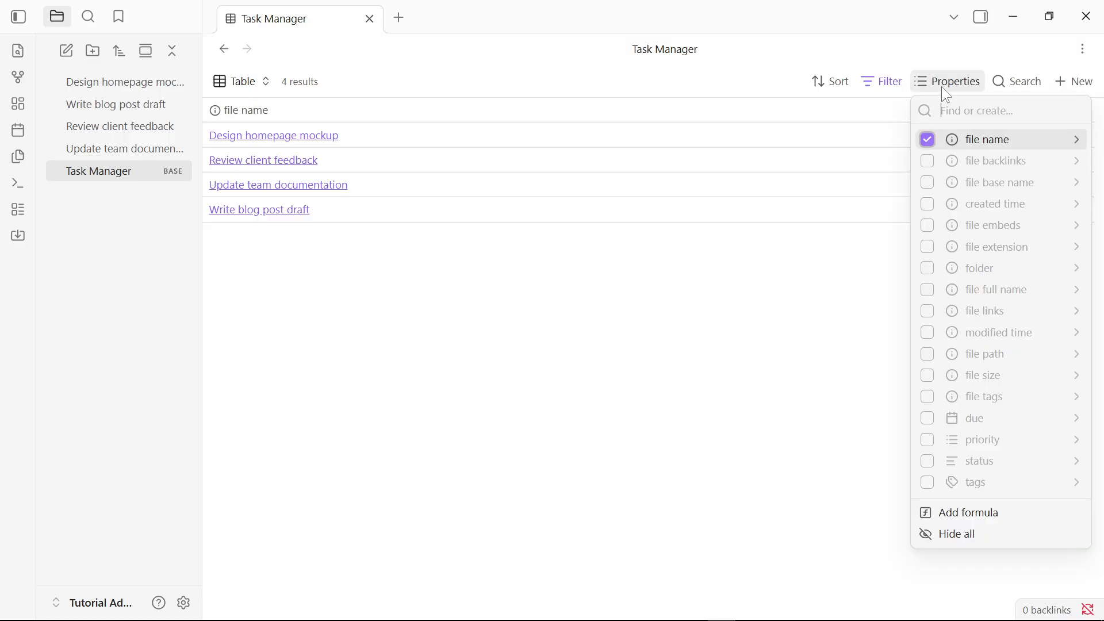
text(sta)
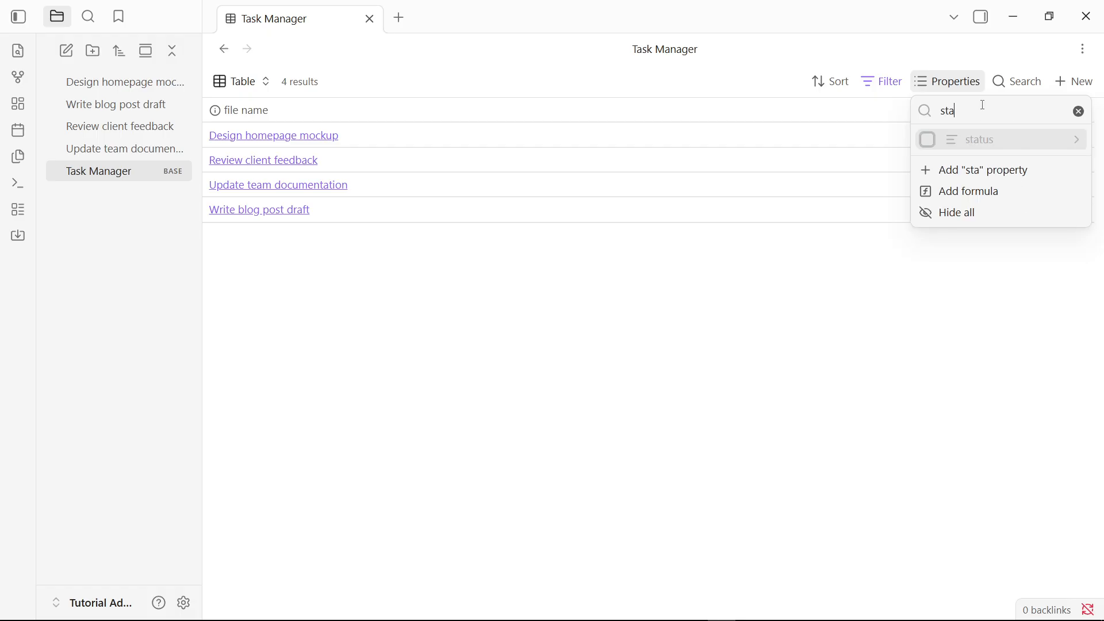
click(980, 144)
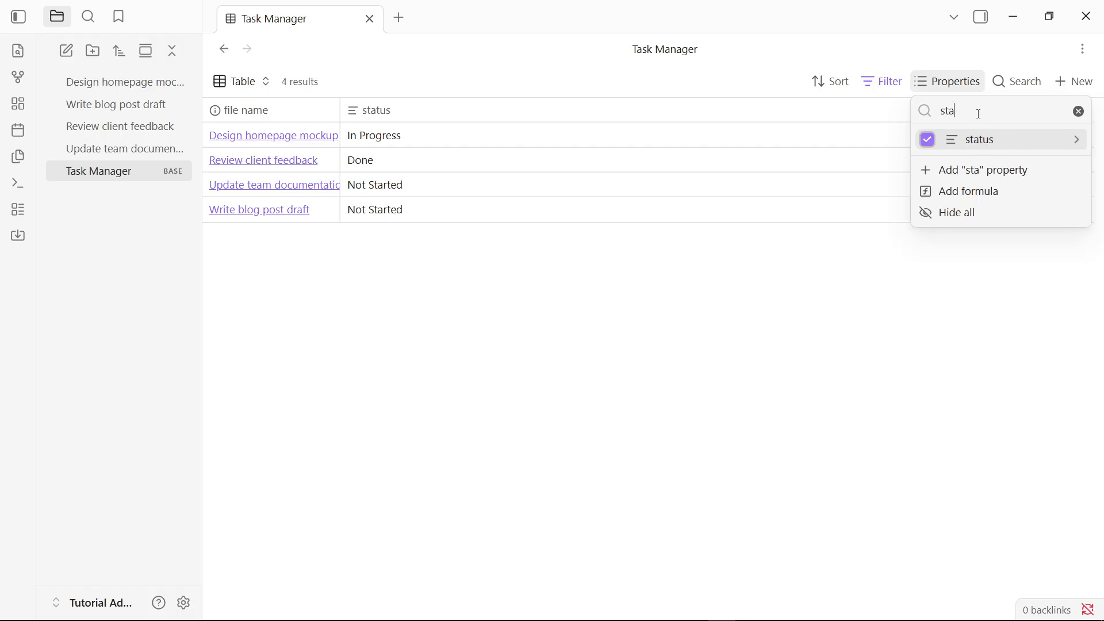
text(pr)
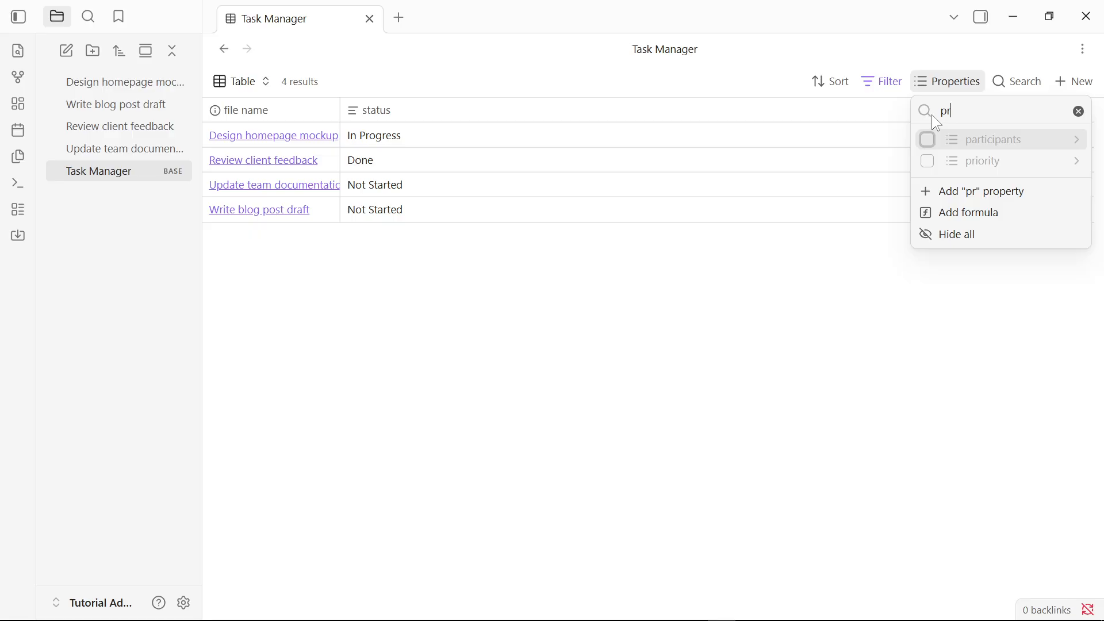
click(943, 164)
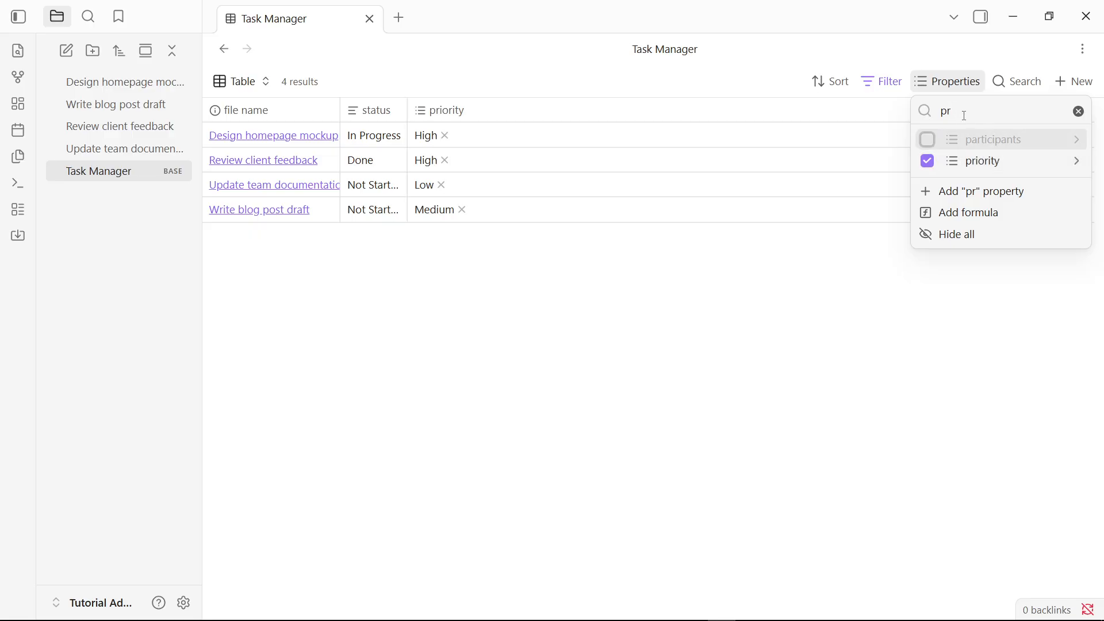
key(BackSpace)
key(BackSpace)
text(due)
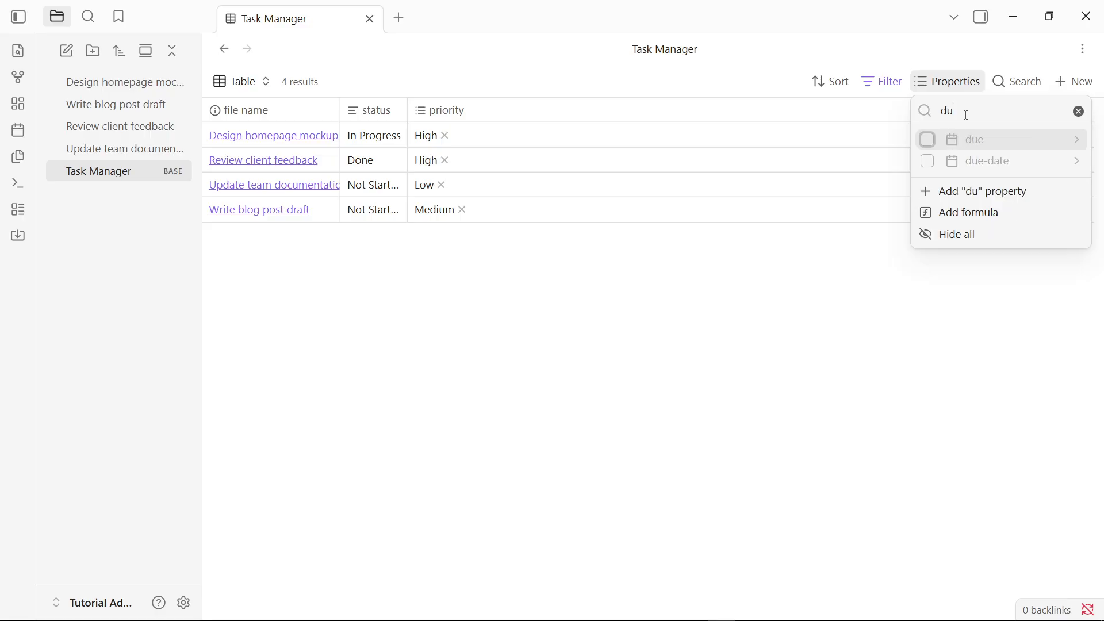
click(966, 138)
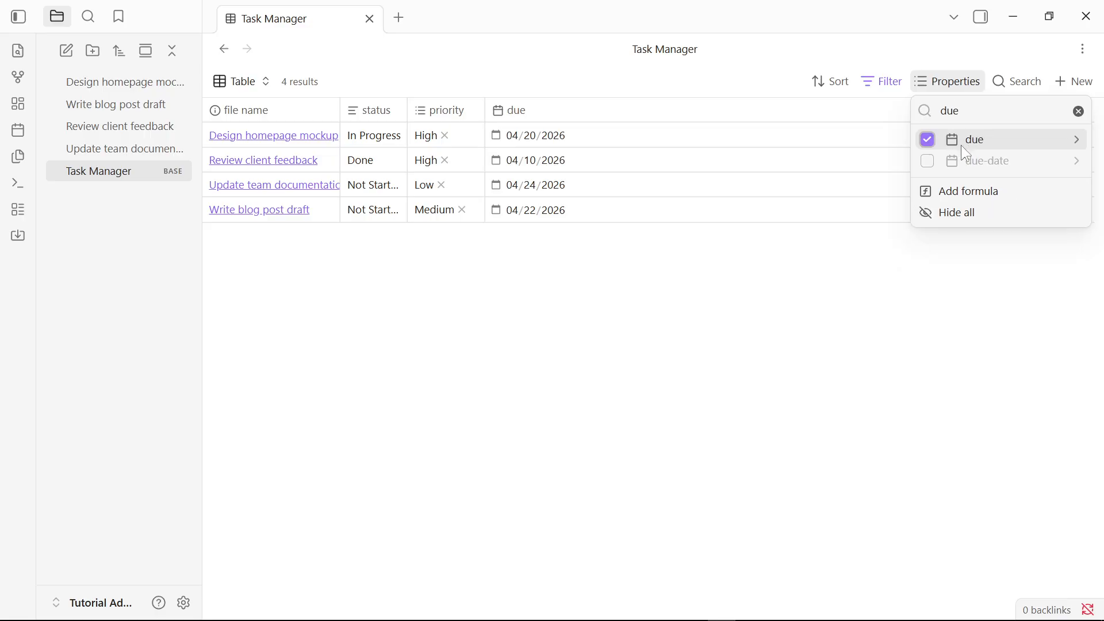
click(841, 252)
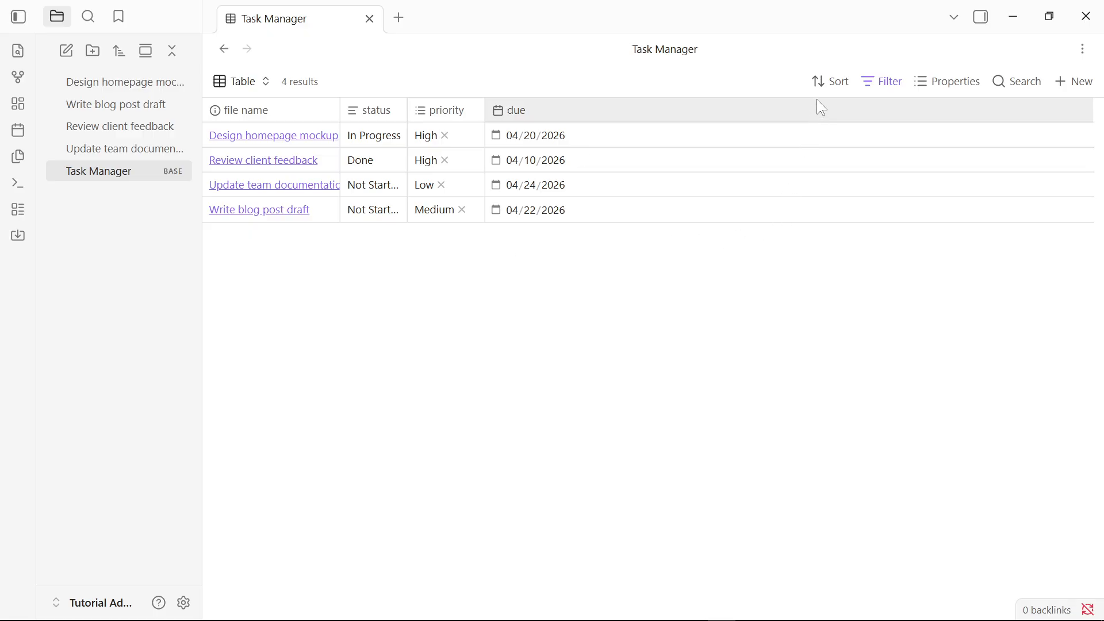
Step: Sort the table by due date in ascending order and widen the file name column to fit the longest title
click(504, 108)
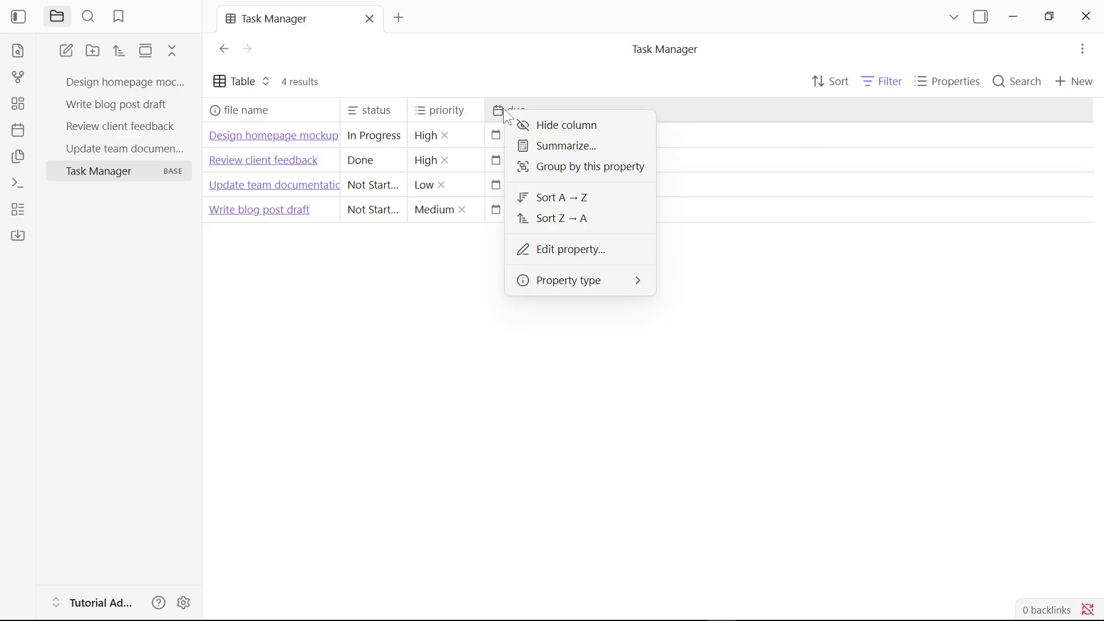
click(561, 201)
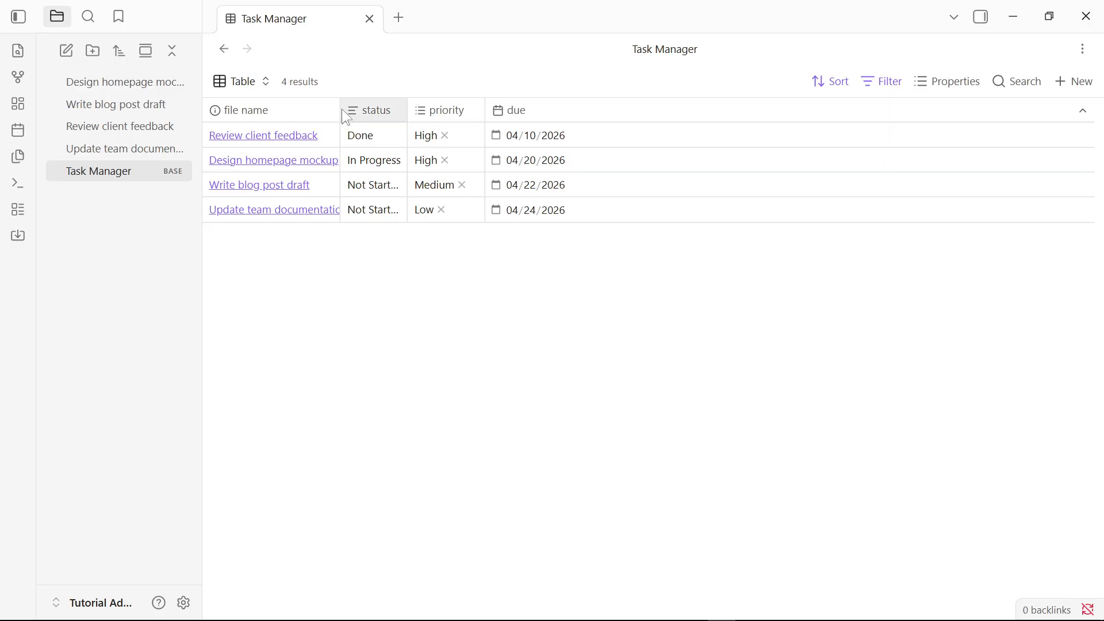
drag(339, 110, 354, 109)
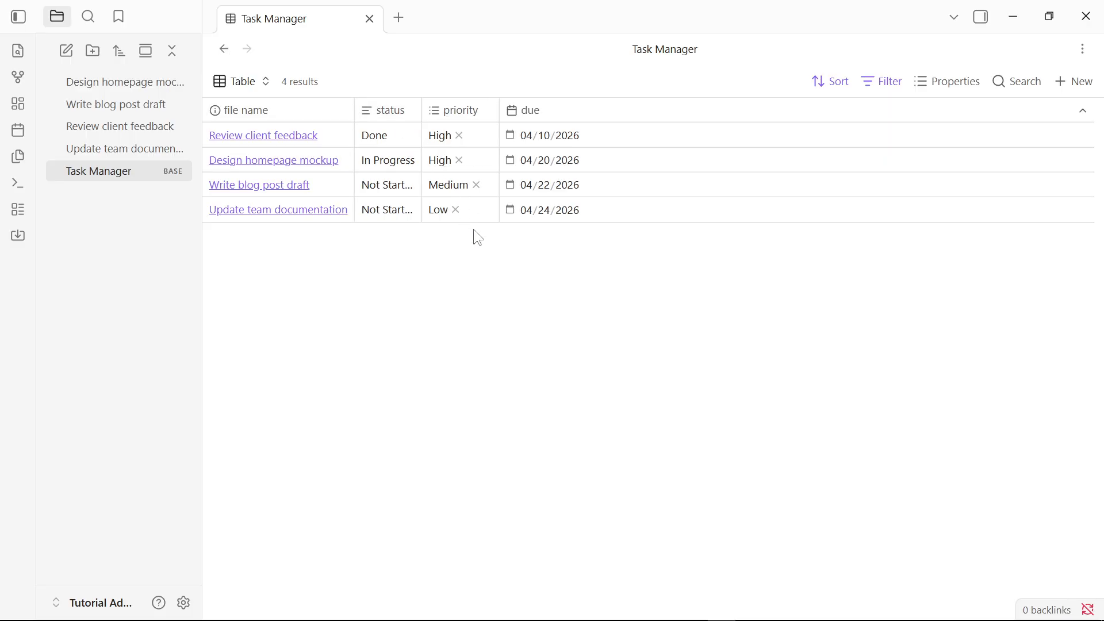
Step: Add a new note from the base and title it Prepare Weekly Report
click(1068, 82)
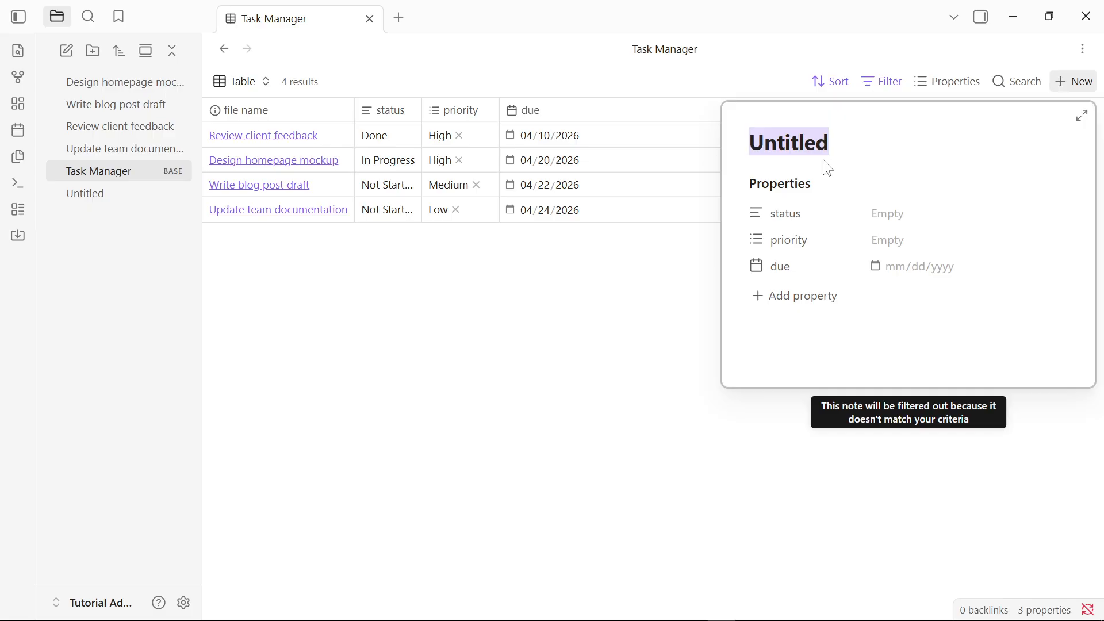
text(Prere)
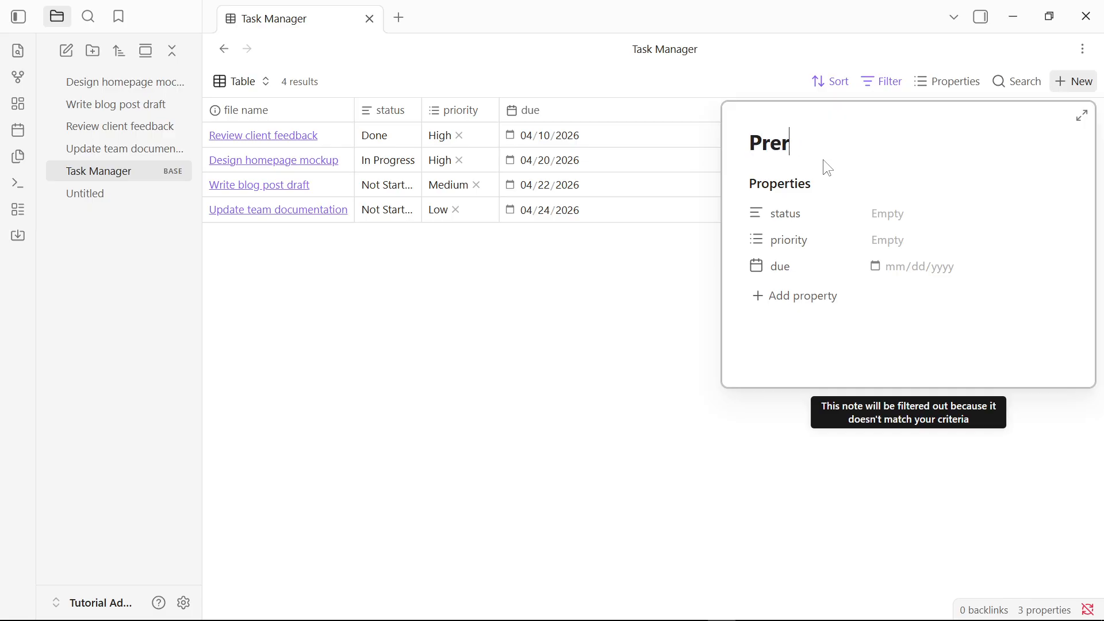
key(BackSpace)
key(BackSpace)
text(pare Week)
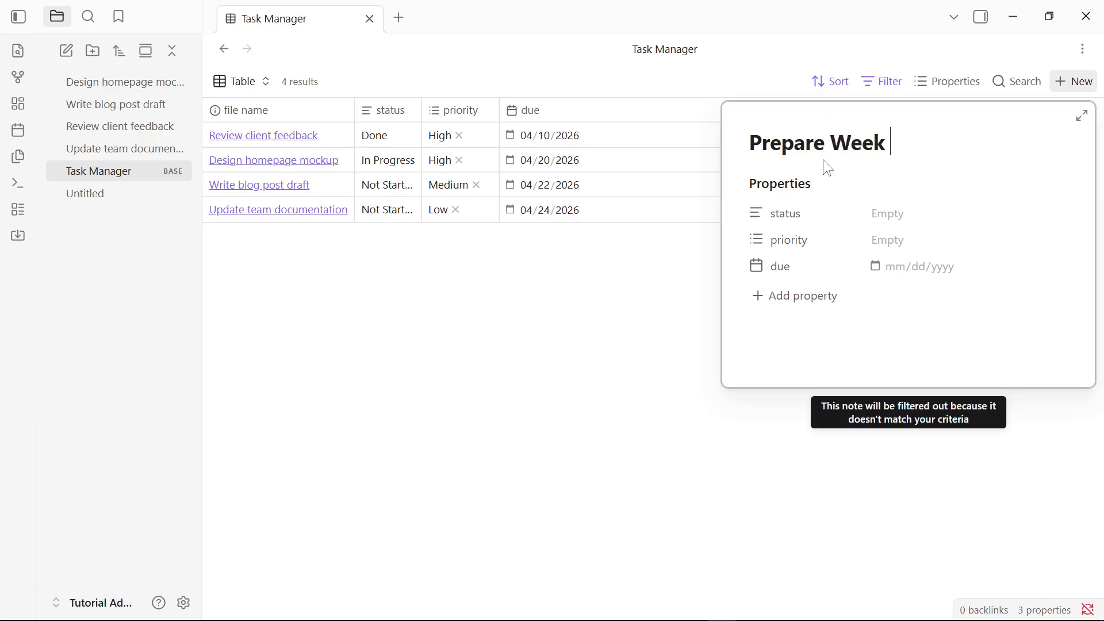
text(ly Report)
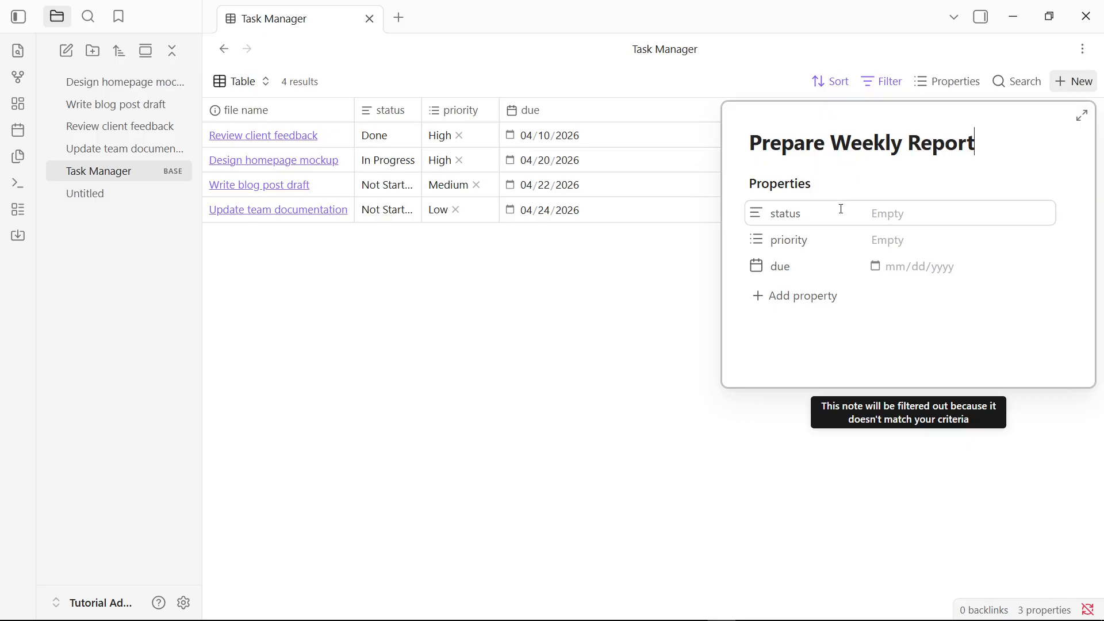
Step: Set the Prepare Weekly Report note's status to Not Started, priority to High and due date to 04/23/2026
click(874, 215)
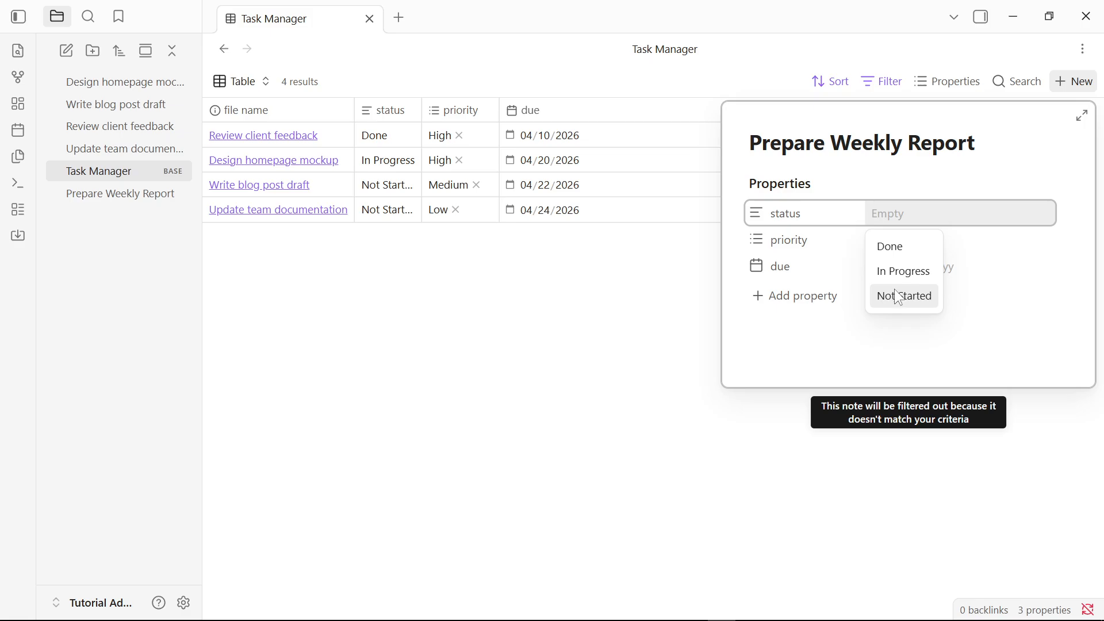
click(896, 293)
click(893, 245)
click(903, 271)
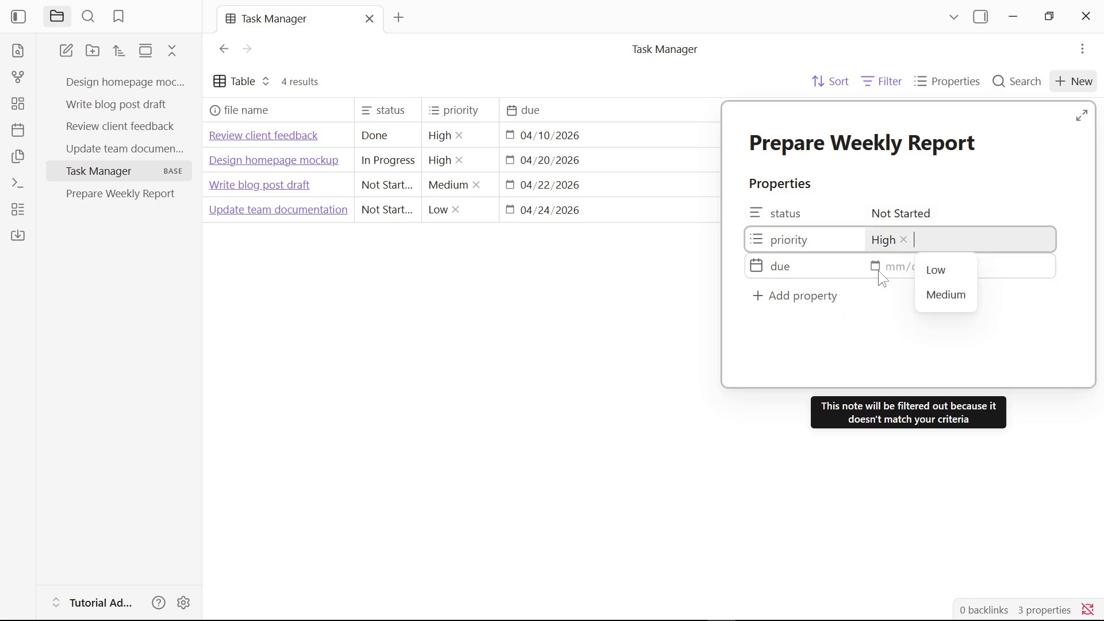
click(893, 267)
click(876, 267)
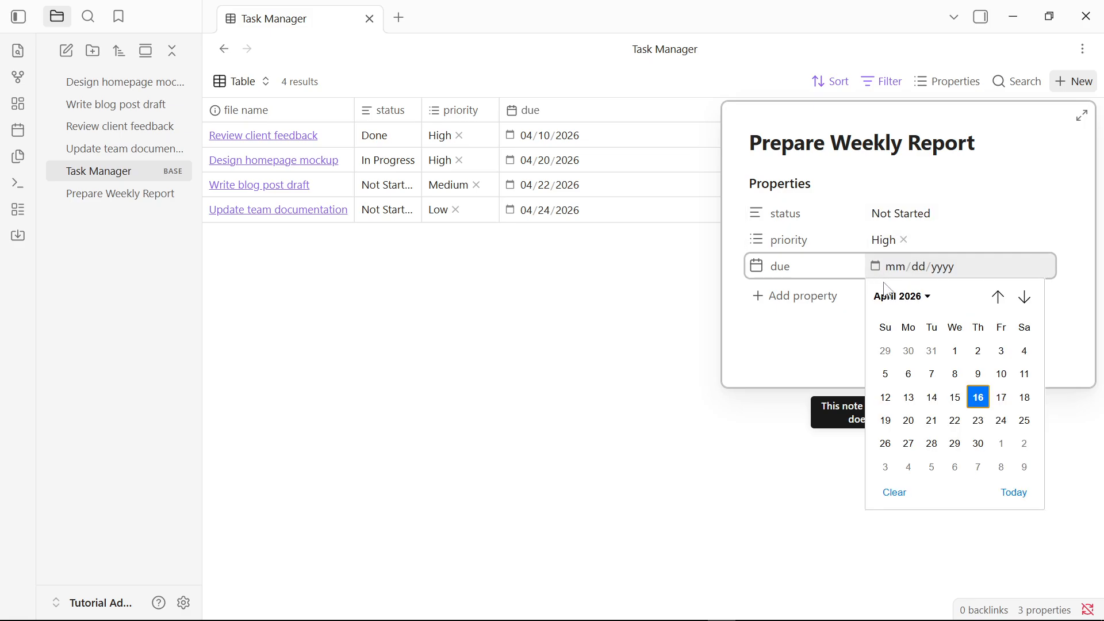
click(978, 421)
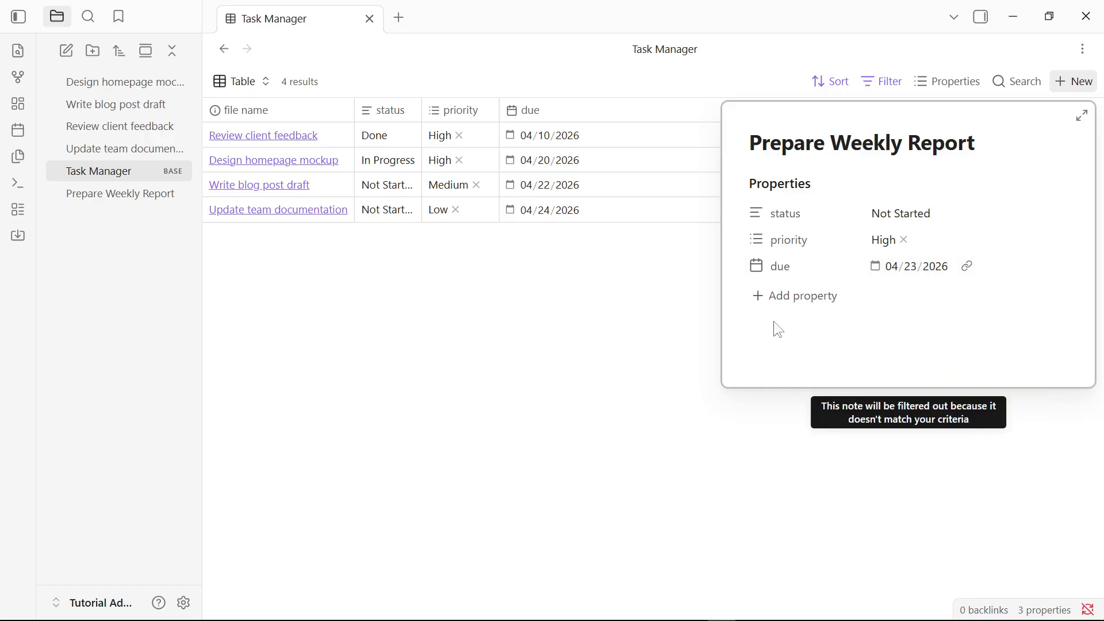
Step: Add a tags property with the value task to the Prepare Weekly Report note and close the note pop-up
click(779, 298)
text(ta)
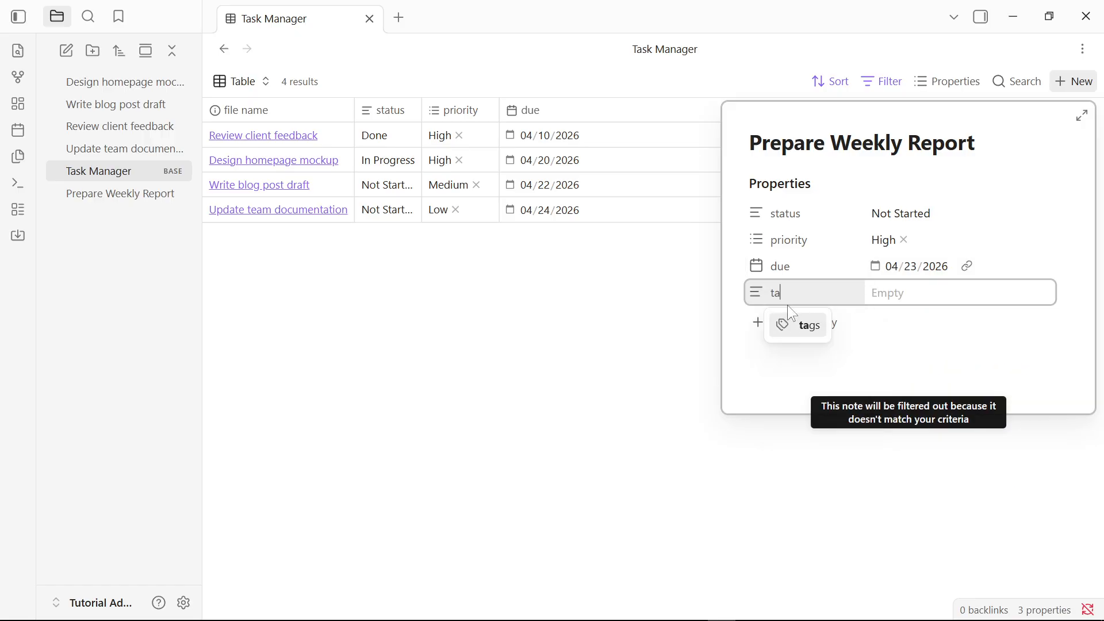
click(803, 325)
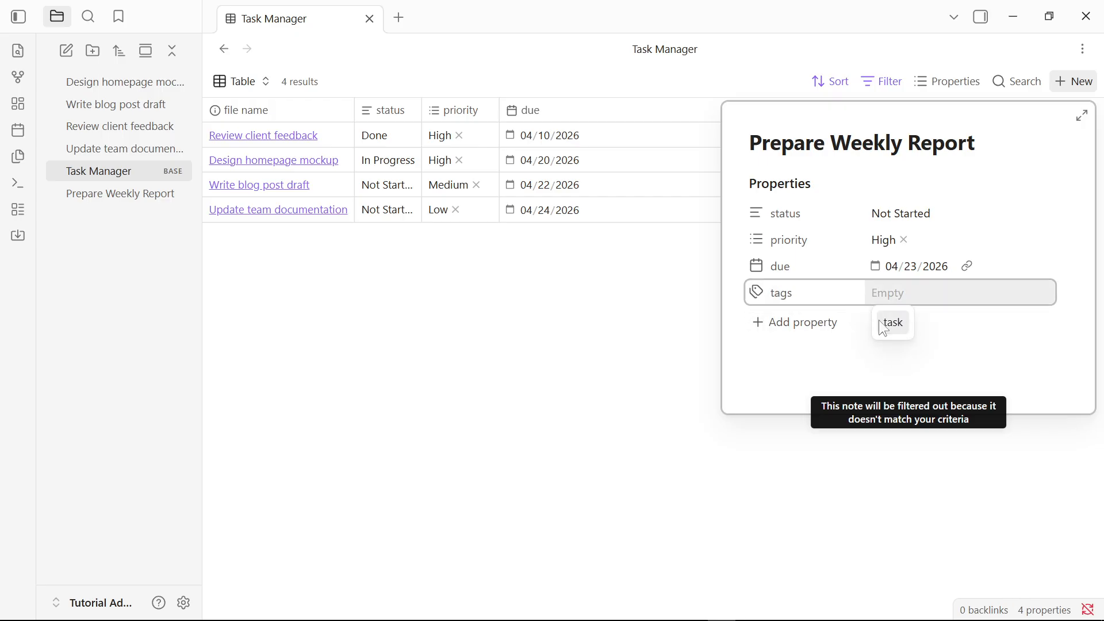
click(887, 326)
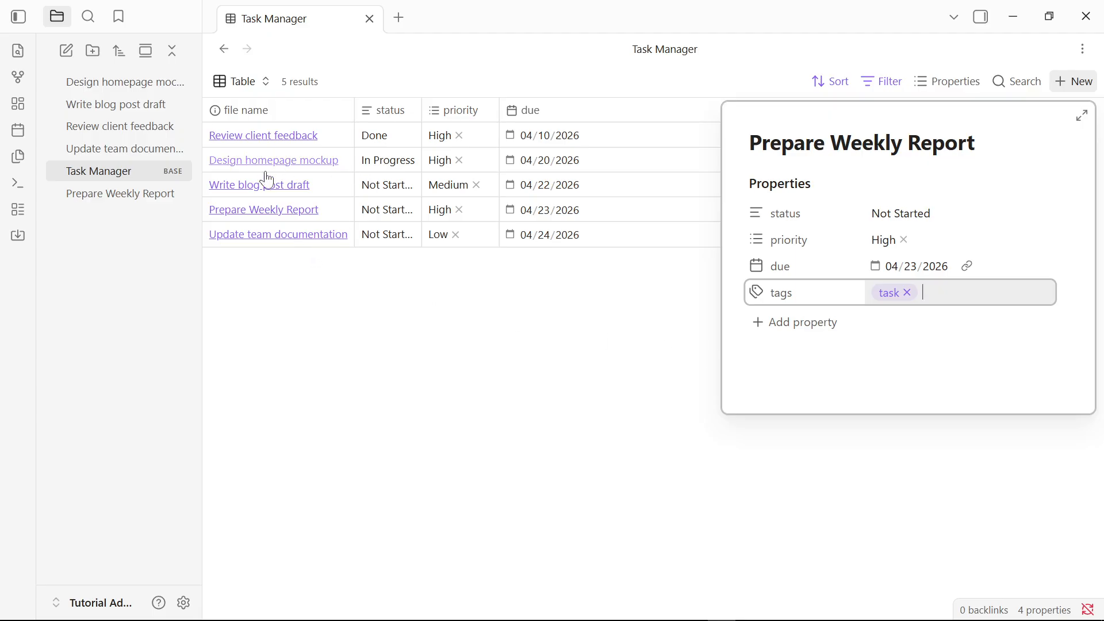
click(553, 342)
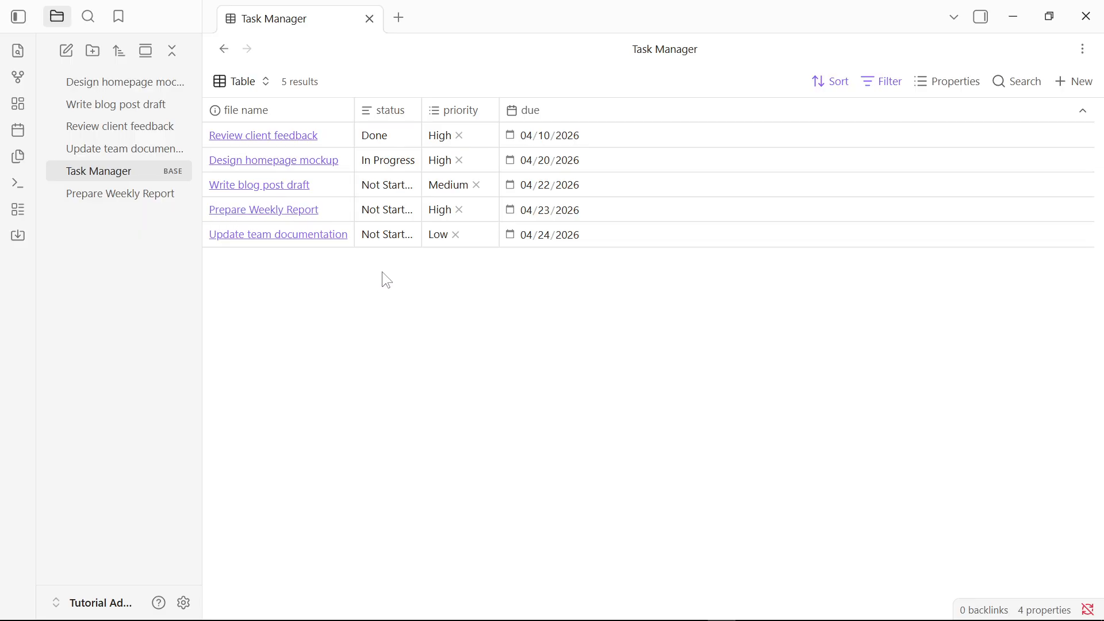
Step: Duplicate the base's Table view and close the new view's configuration
click(241, 86)
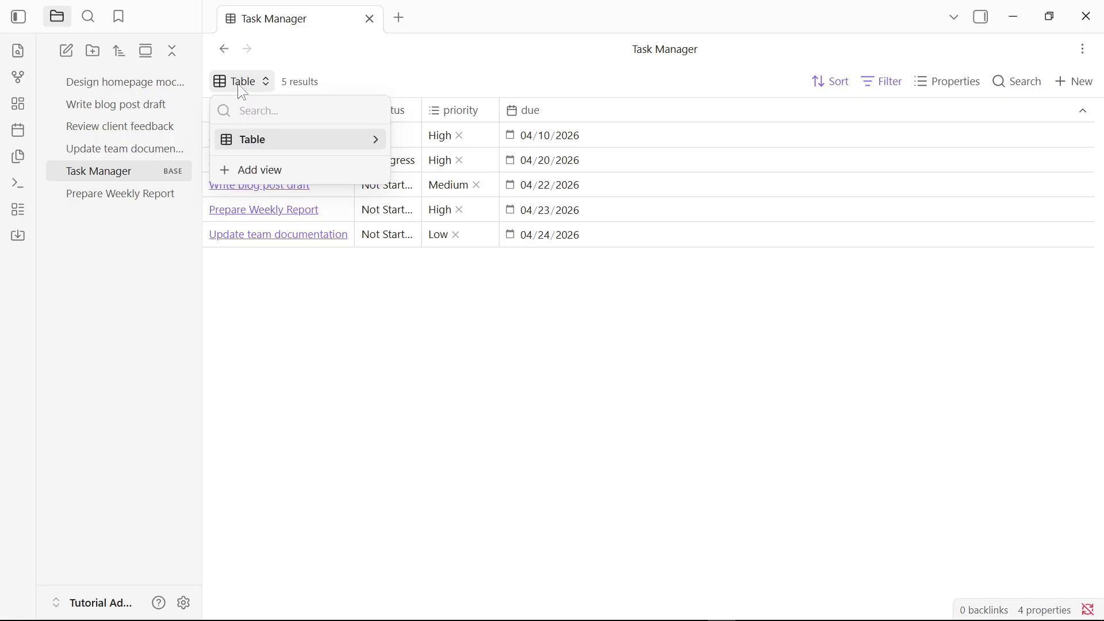
click(238, 85)
right_click(238, 88)
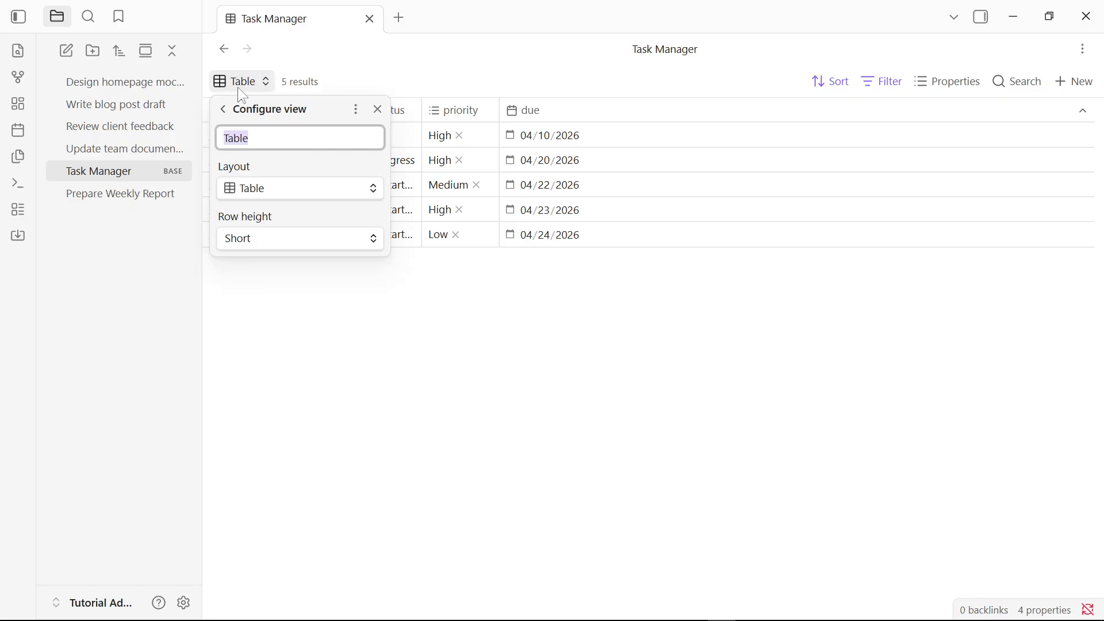
click(360, 109)
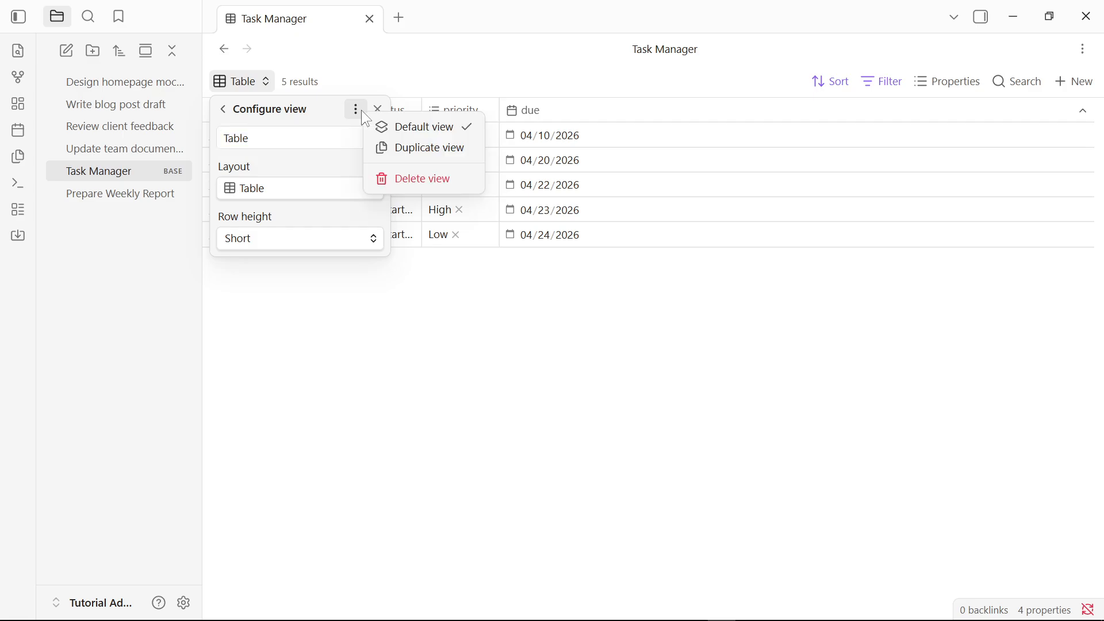
click(427, 147)
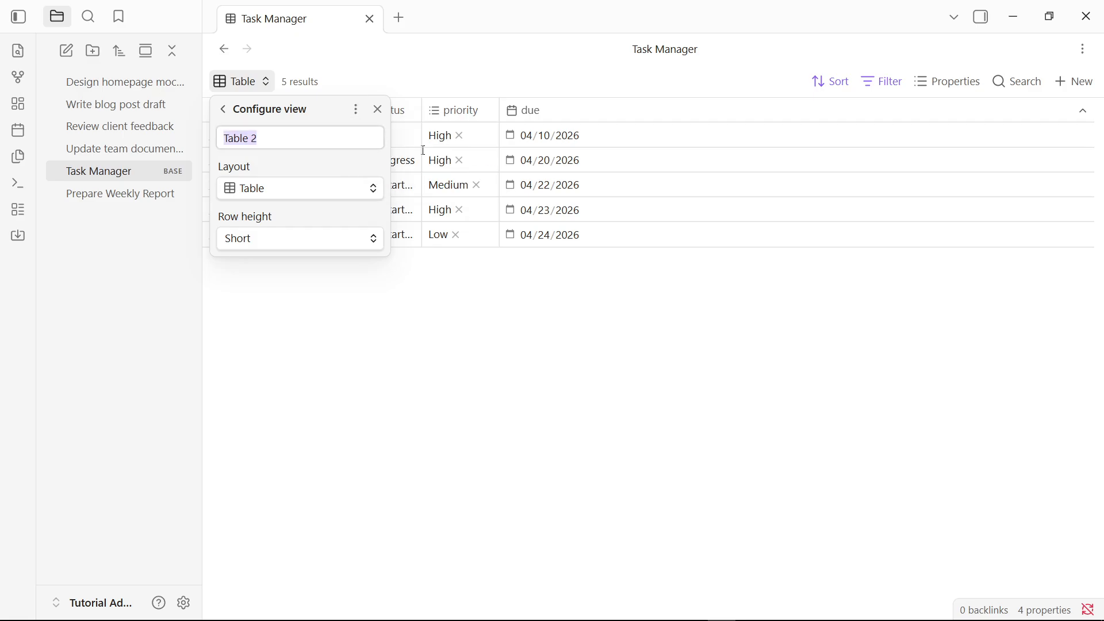
click(259, 141)
drag(259, 141, 222, 143)
click(279, 280)
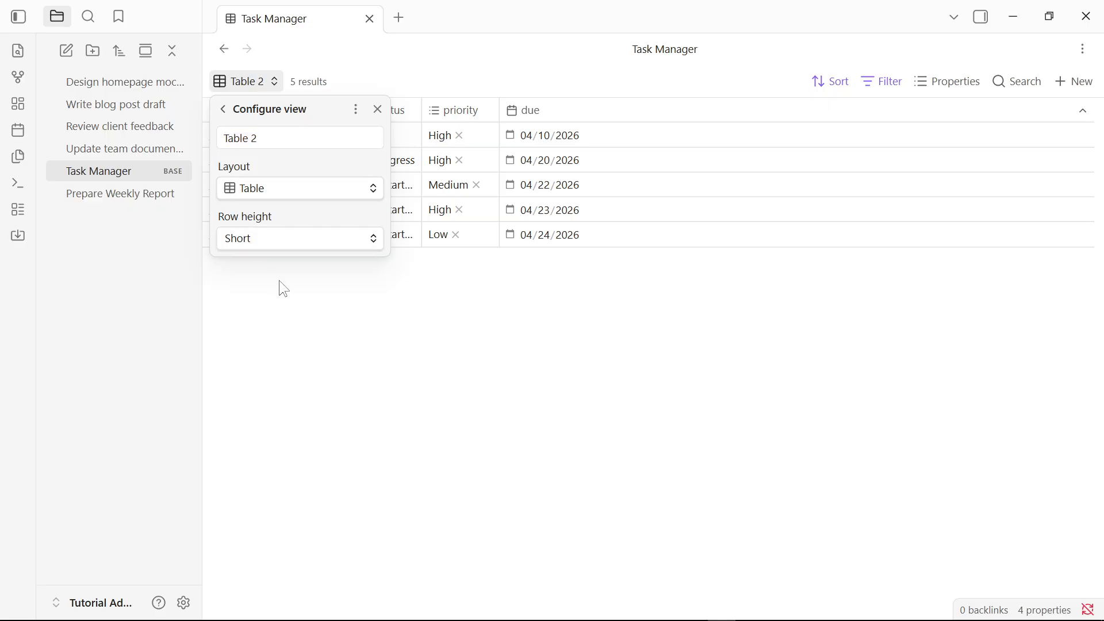
click(284, 289)
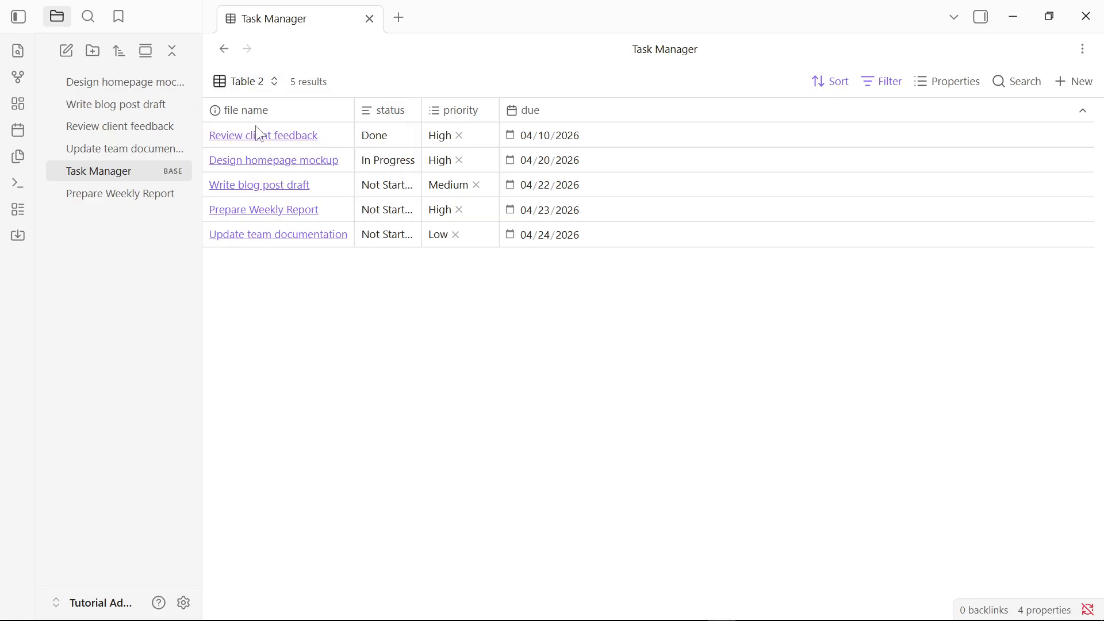
Step: Rename the duplicated view as Active Task
click(247, 84)
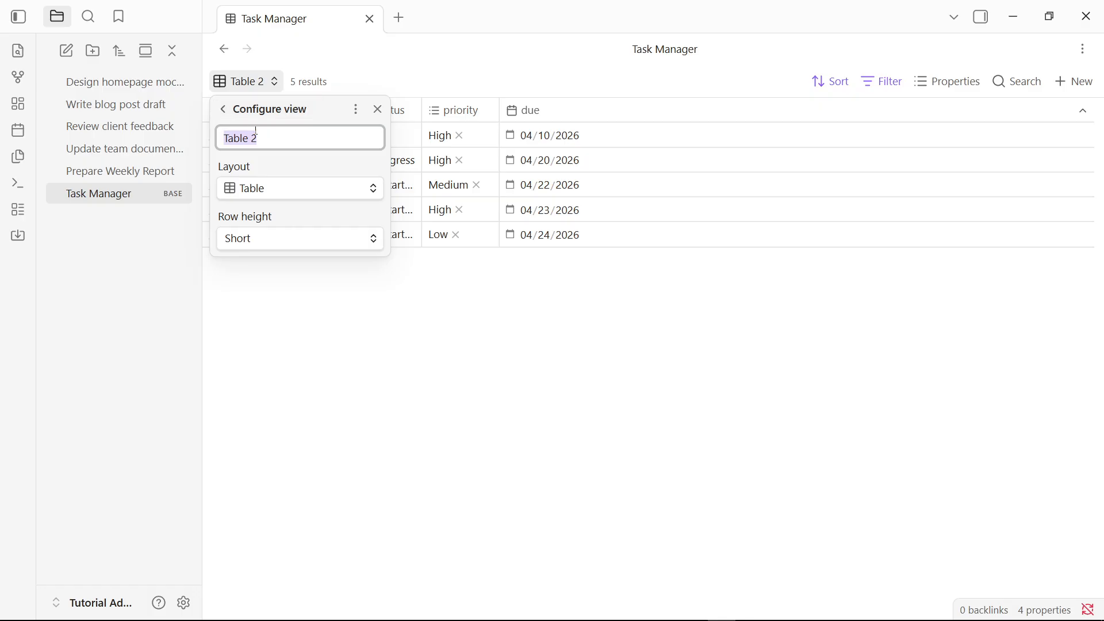
text(Act)
text(iove)
key(BackSpace)
key(BackSpace)
key(BackSpace)
text(ve Task)
click(319, 295)
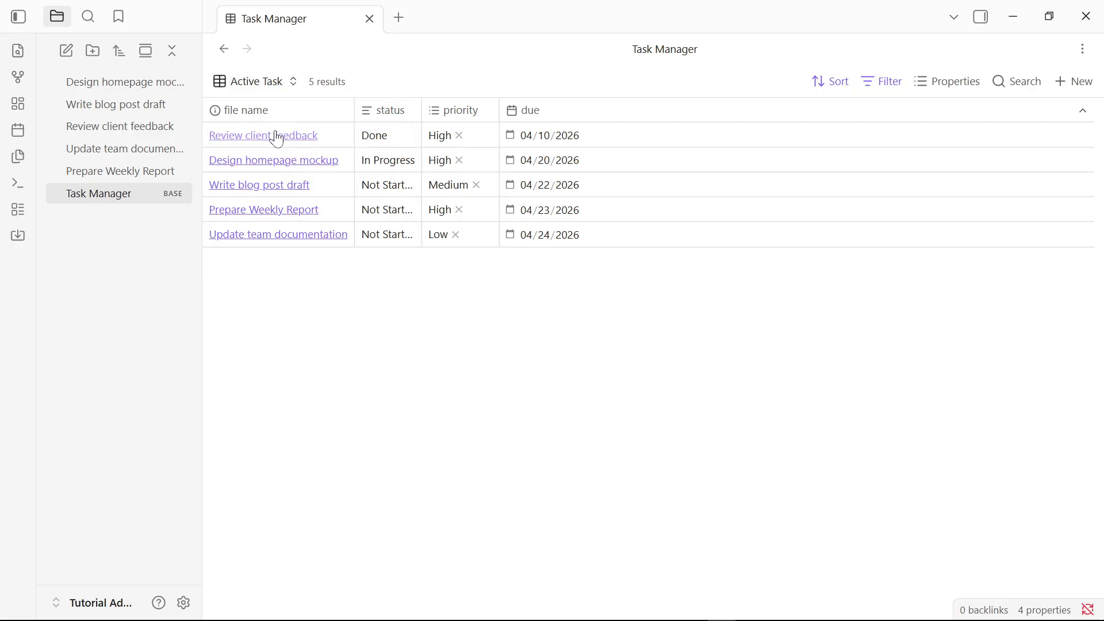
Step: Add a filter to the Active Task view so that status is not Done
click(899, 92)
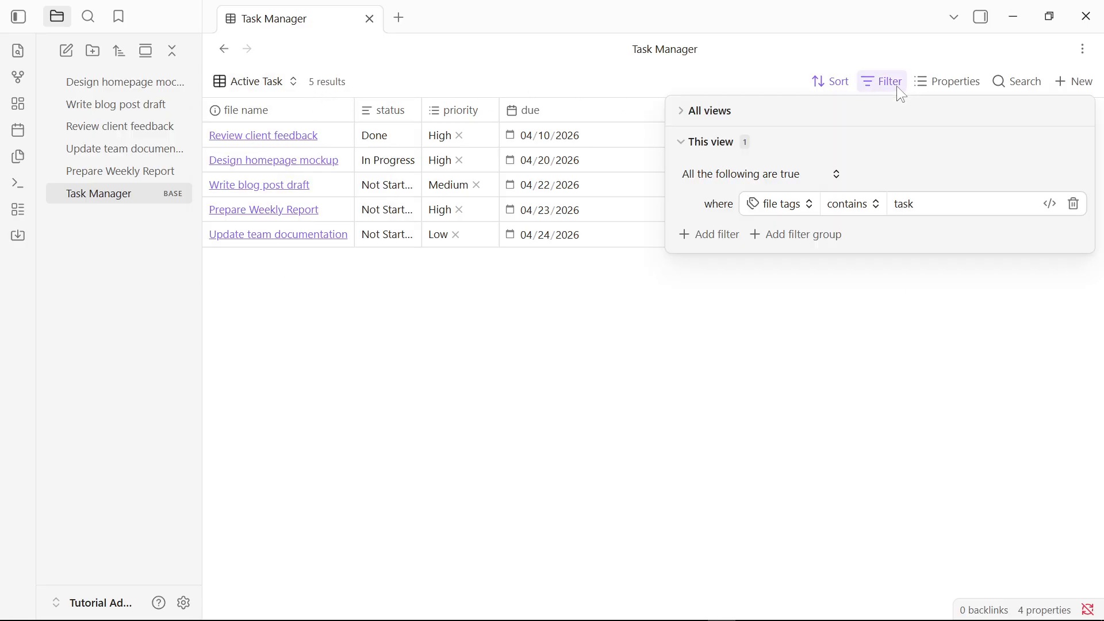
click(709, 234)
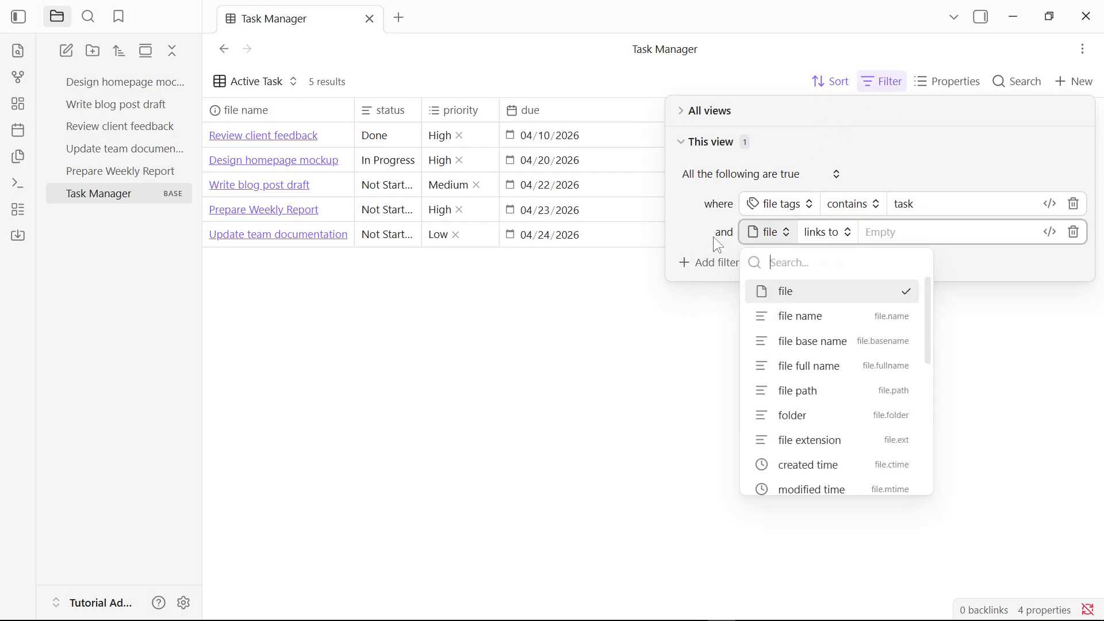
text(sta)
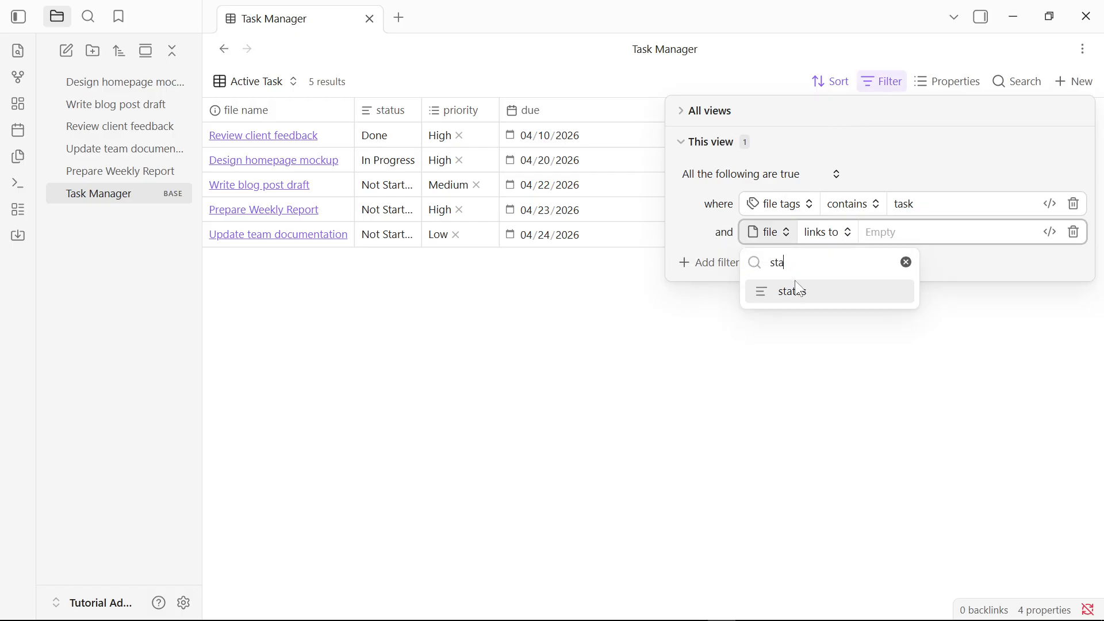
click(802, 290)
click(837, 317)
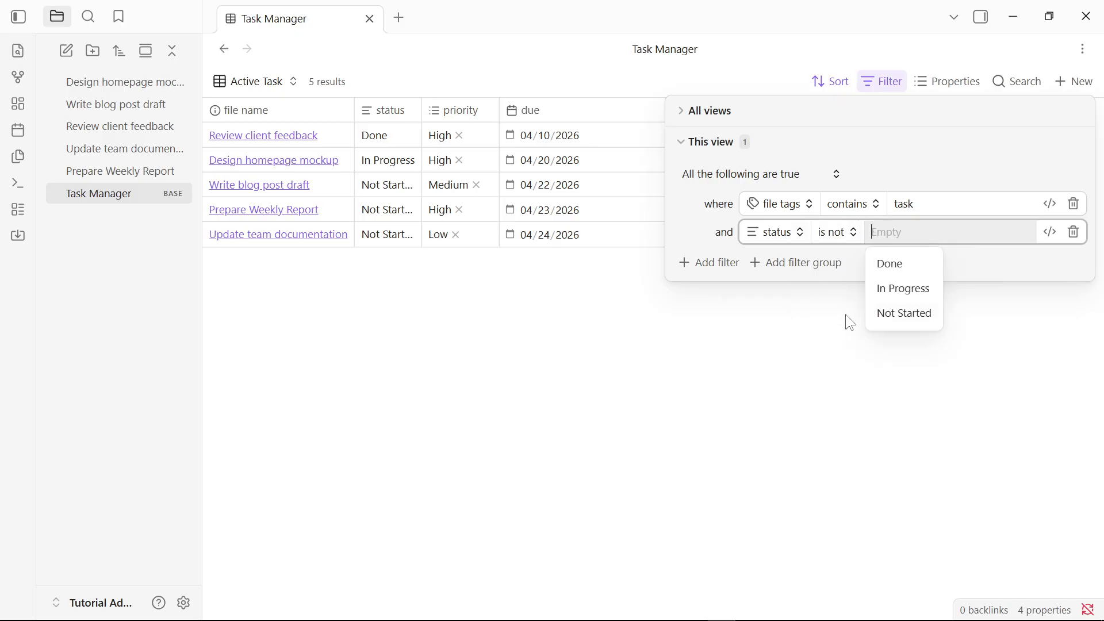
click(896, 269)
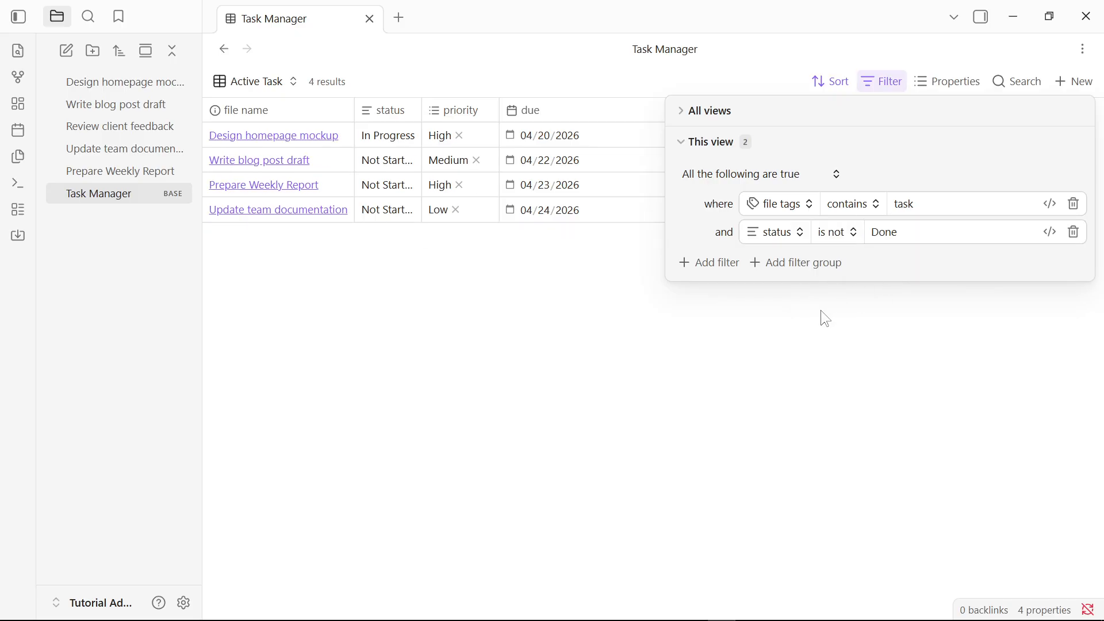
click(820, 309)
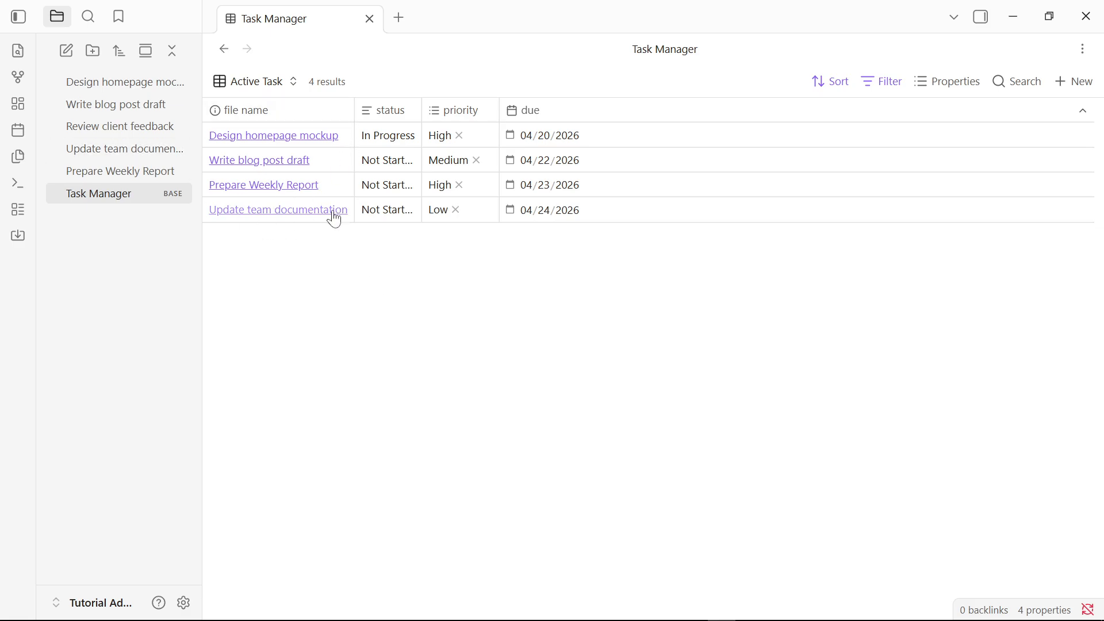
Step: Switch to the Table view and back to Active Task to compare the tasks each one lists
click(245, 87)
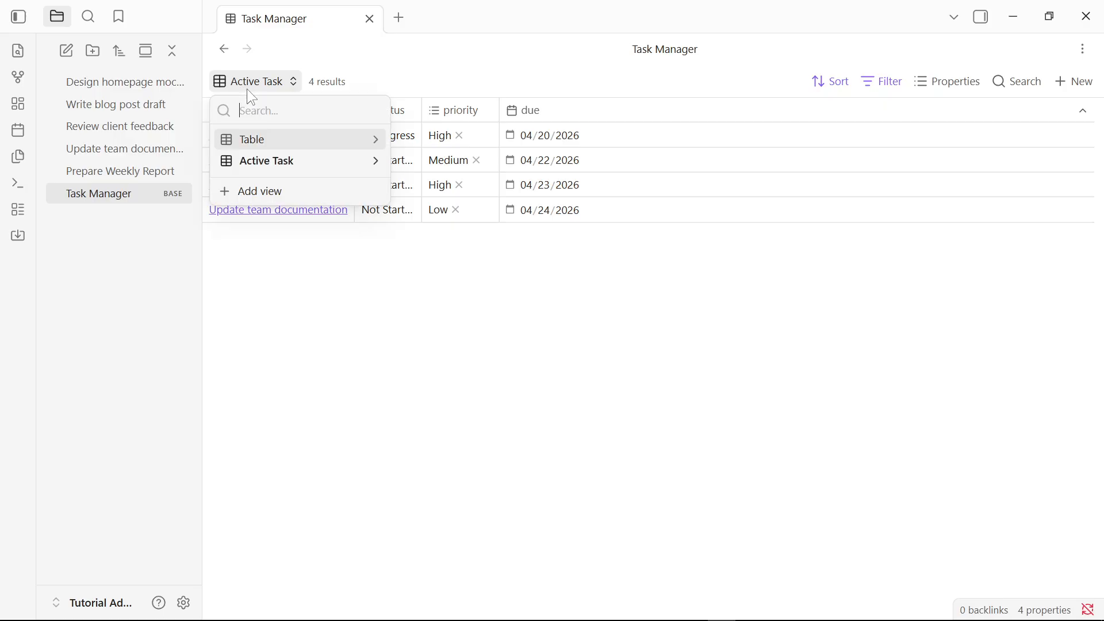
click(269, 143)
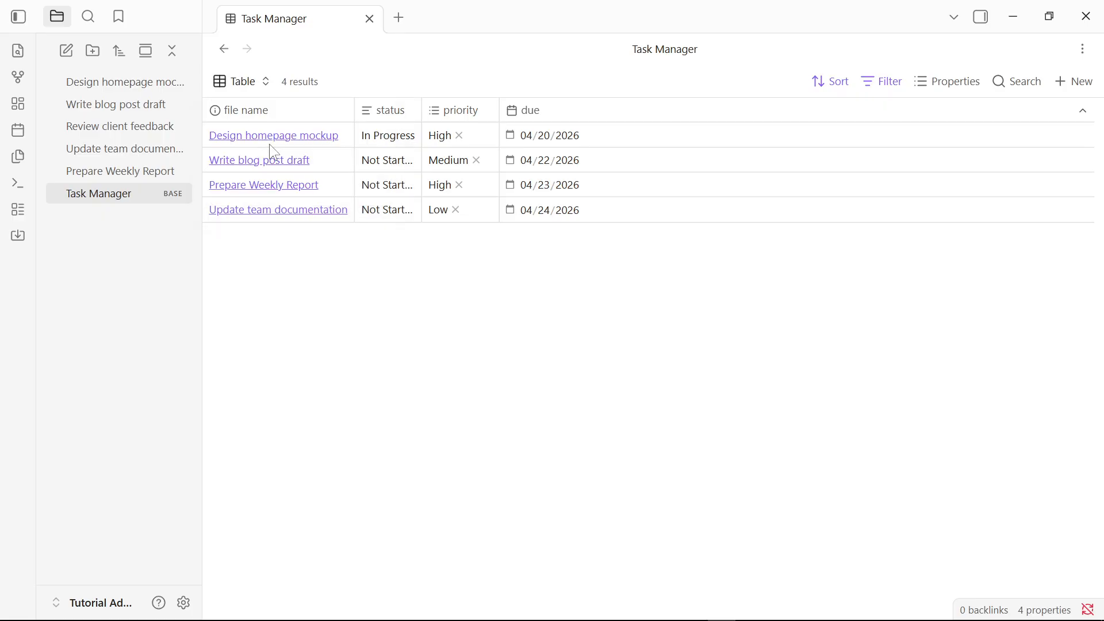
click(246, 90)
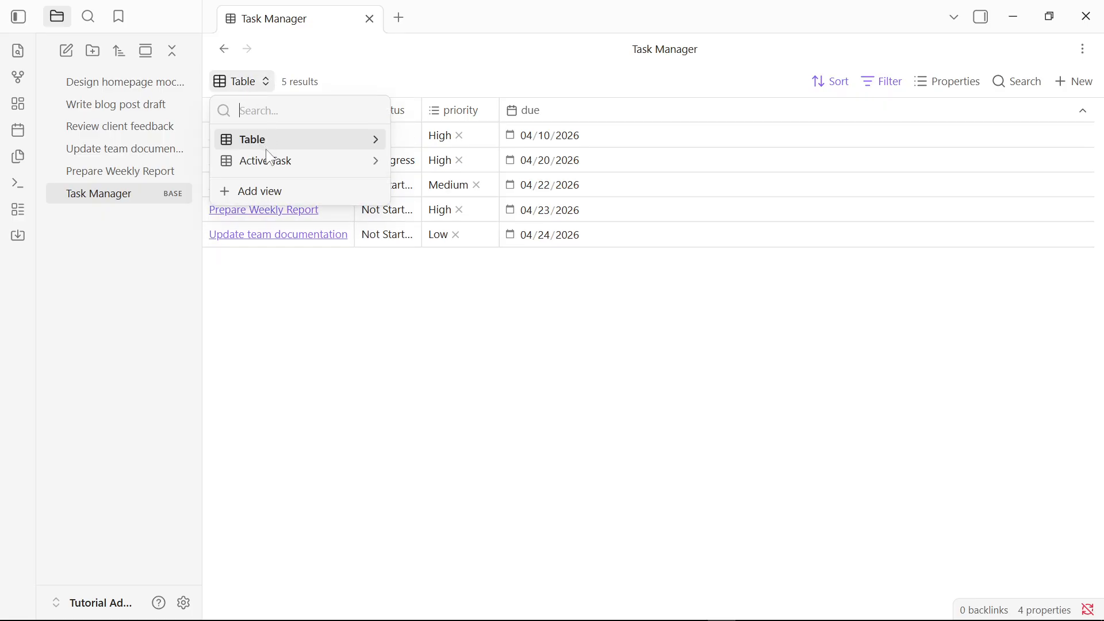
click(267, 156)
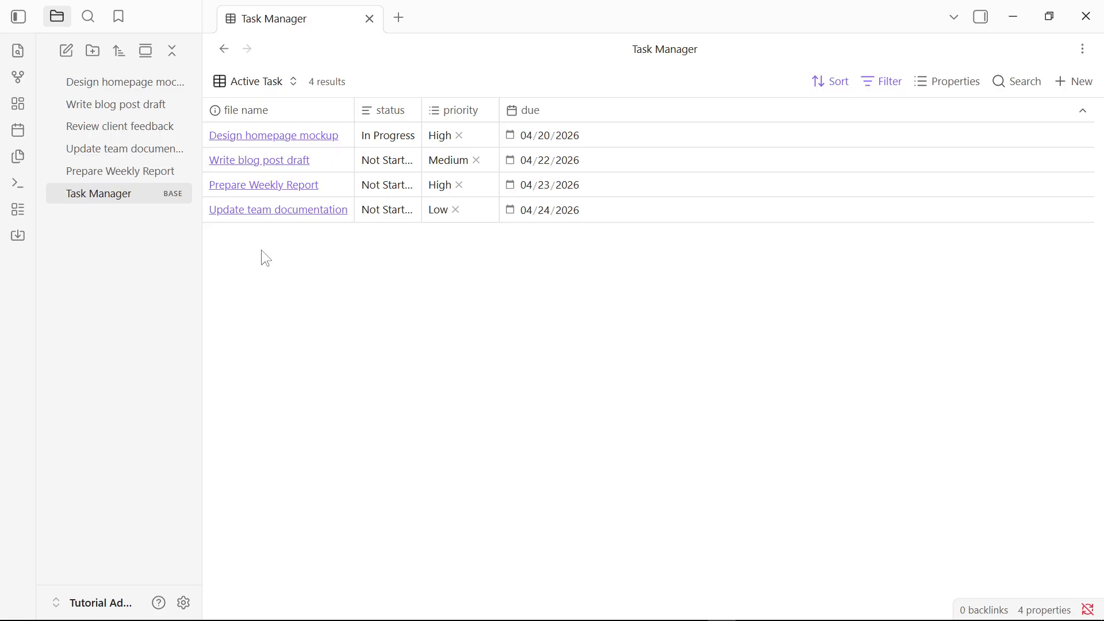